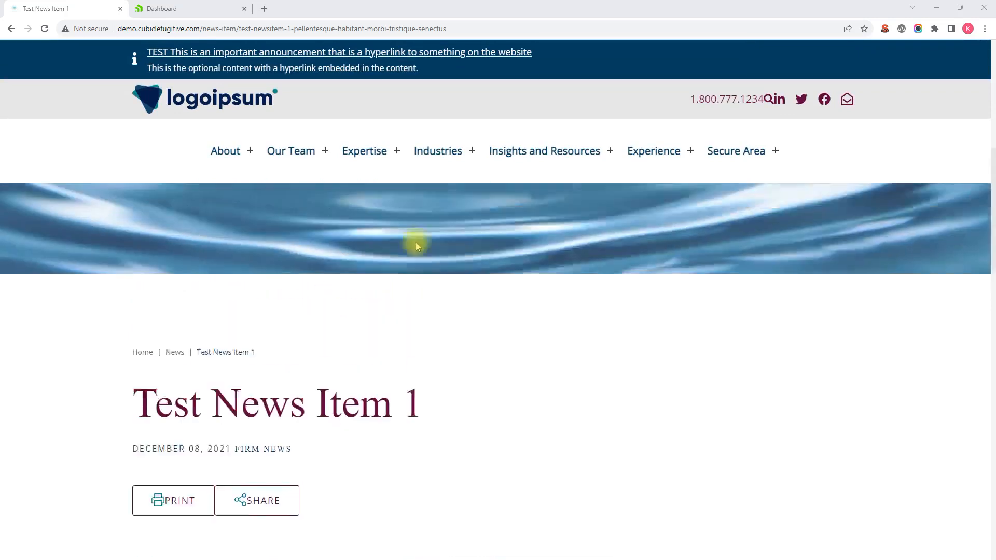
- Examine the live Test News Item 1 page, from its header through the Overview text to the related news
{"action": "scroll", "coordinate": [415, 242], "scroll_direction": "down", "scroll_amount": 5}
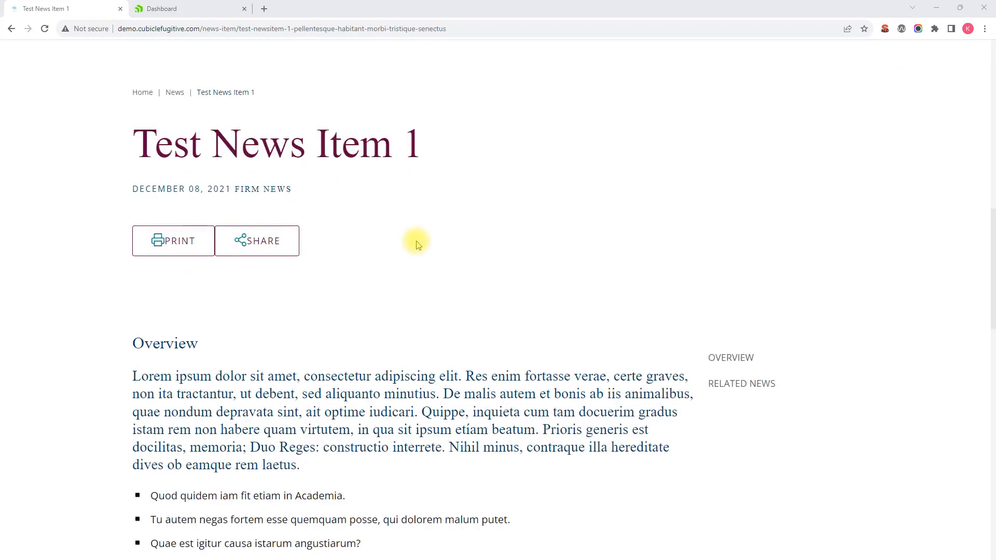
{"action": "scroll", "coordinate": [419, 244], "scroll_direction": "down", "scroll_amount": 4}
{"action": "scroll", "coordinate": [419, 245], "scroll_direction": "up", "scroll_amount": 4}
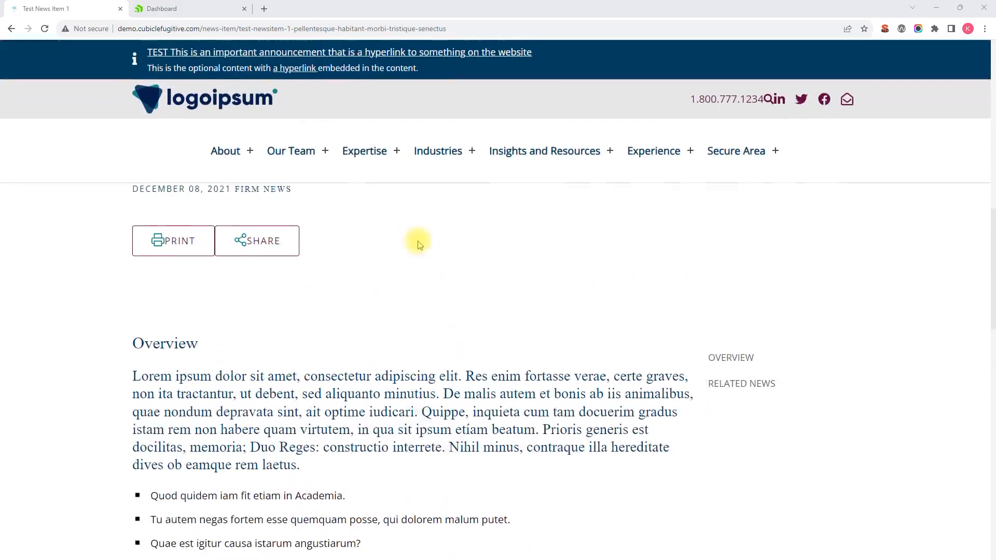
{"action": "scroll", "coordinate": [421, 243], "scroll_direction": "up", "scroll_amount": 4}
{"action": "scroll", "coordinate": [493, 295], "scroll_direction": "down", "scroll_amount": 5}
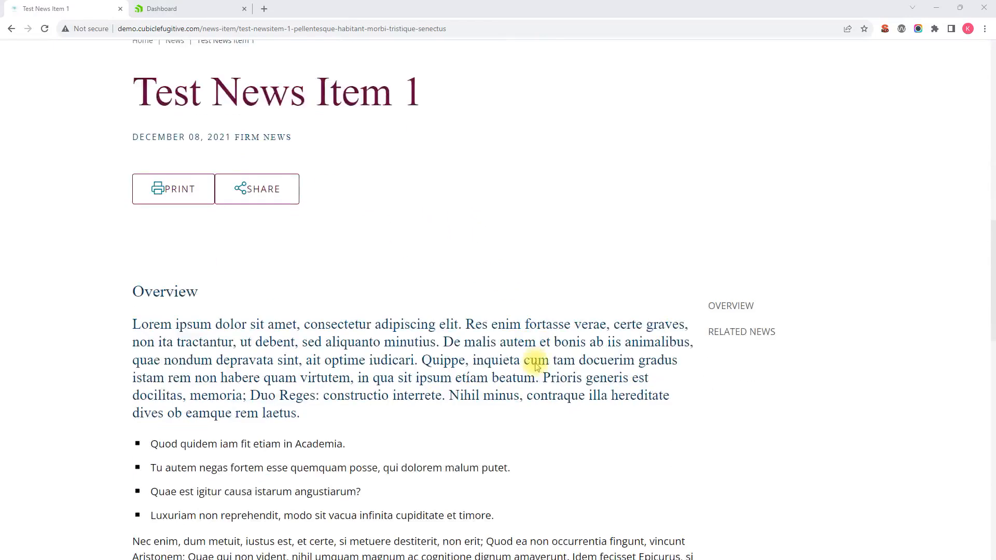
{"action": "scroll", "coordinate": [674, 319], "scroll_direction": "down", "scroll_amount": 4}
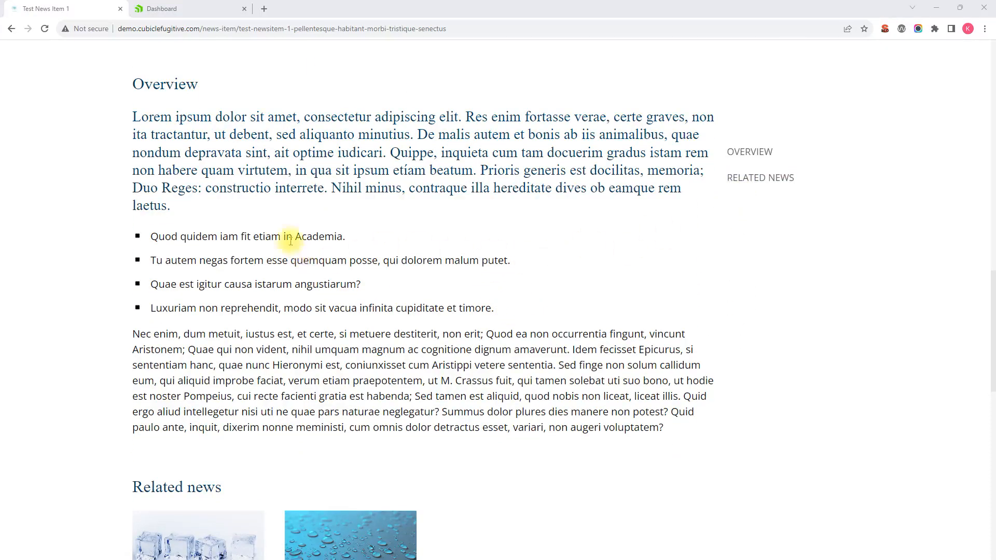
{"action": "scroll", "coordinate": [171, 228], "scroll_direction": "up", "scroll_amount": 3}
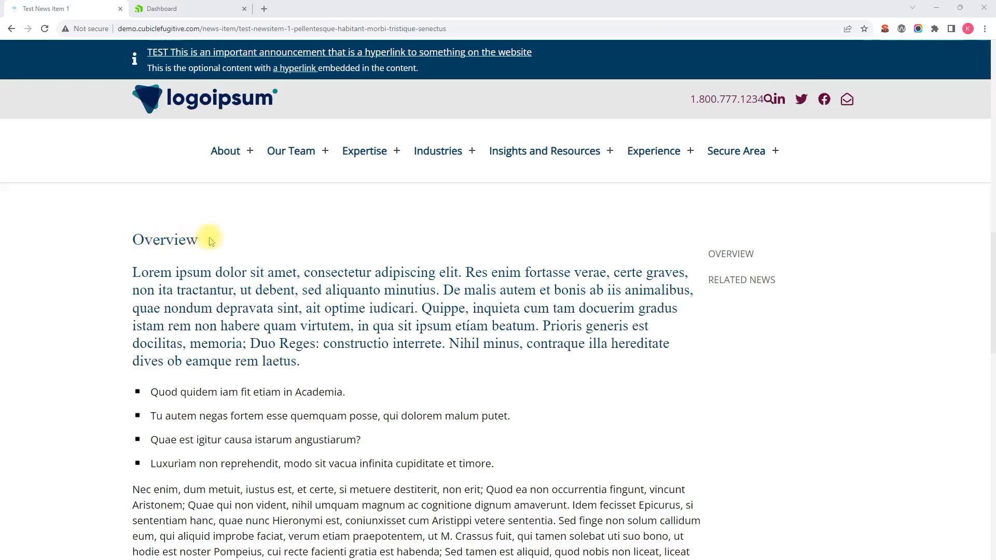
{"action": "scroll", "coordinate": [316, 247], "scroll_direction": "up", "scroll_amount": 4}
{"action": "scroll", "coordinate": [315, 247], "scroll_direction": "down", "scroll_amount": 2}
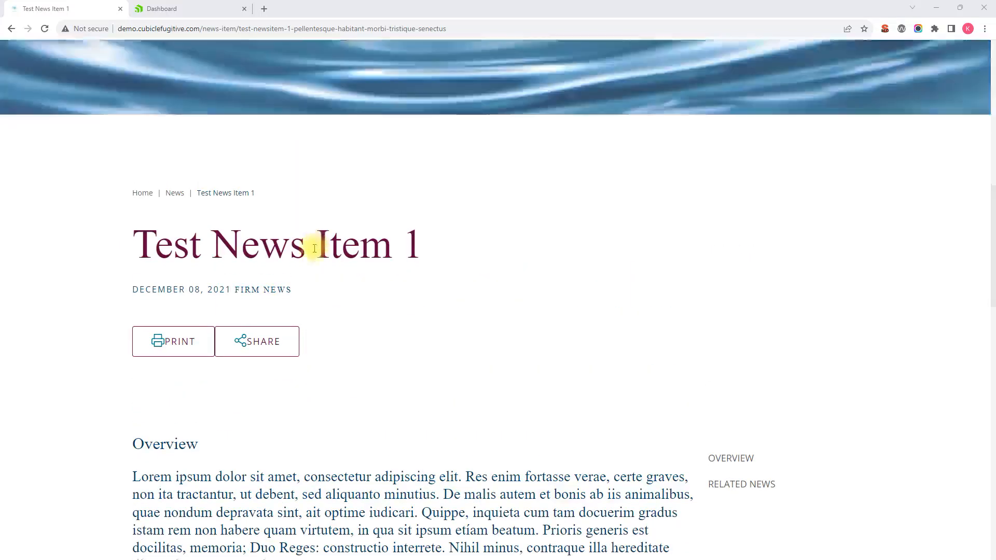
{"action": "scroll", "coordinate": [302, 245], "scroll_direction": "up", "scroll_amount": 2}
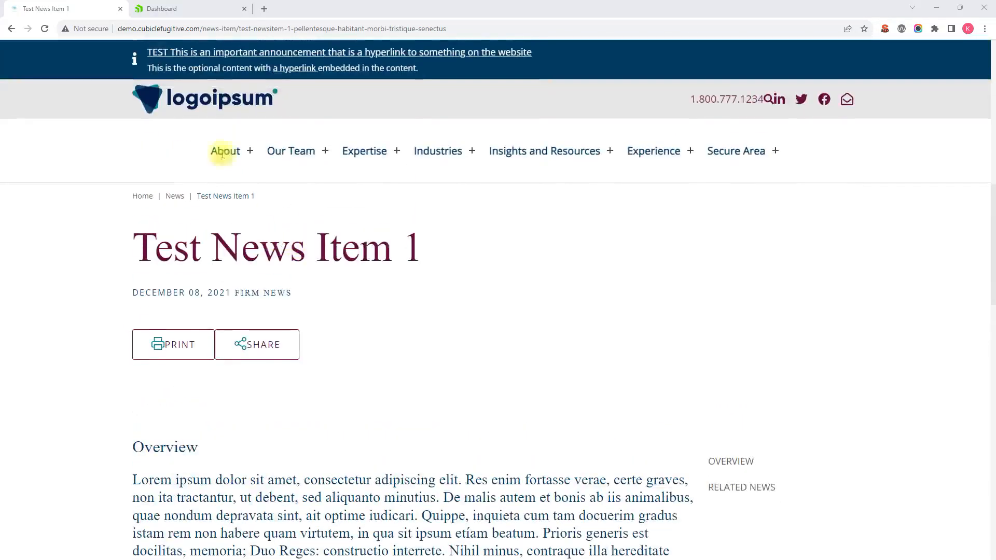
- Switch to the Sitefinity backend and open Test News Item 1 from the News Items content for editing
{"action": "left_click", "coordinate": [197, 10]}
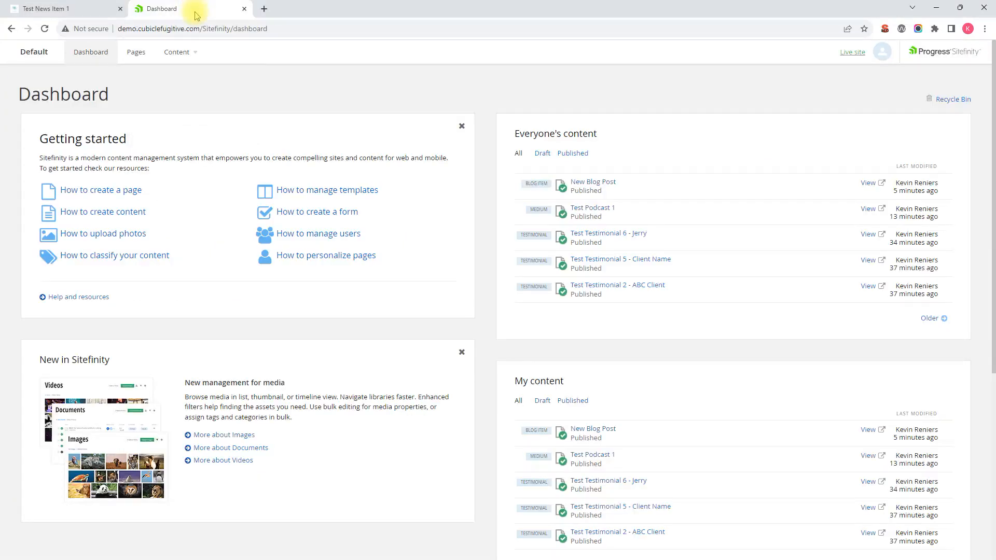
{"action": "left_click", "coordinate": [187, 59]}
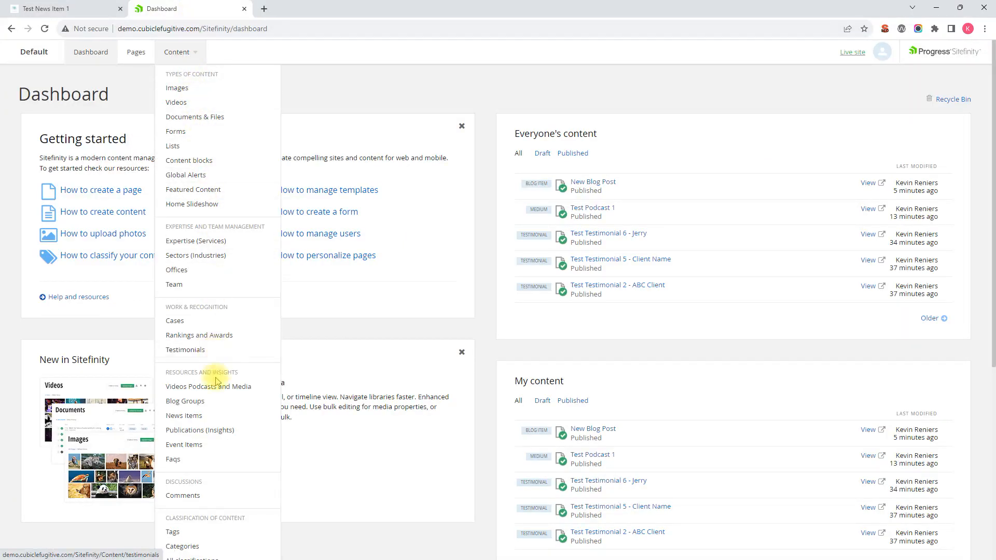
{"action": "left_click", "coordinate": [185, 416]}
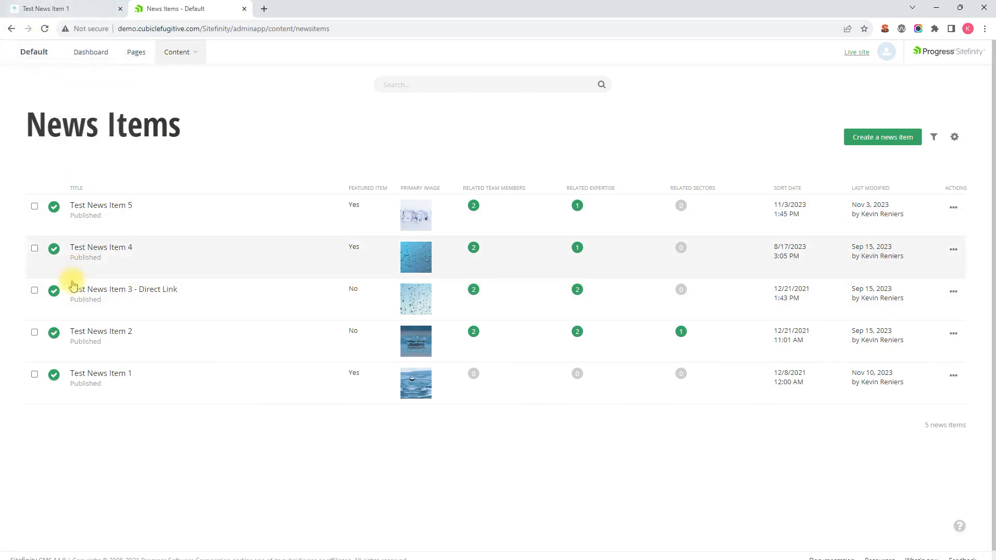
{"action": "left_click", "coordinate": [118, 376]}
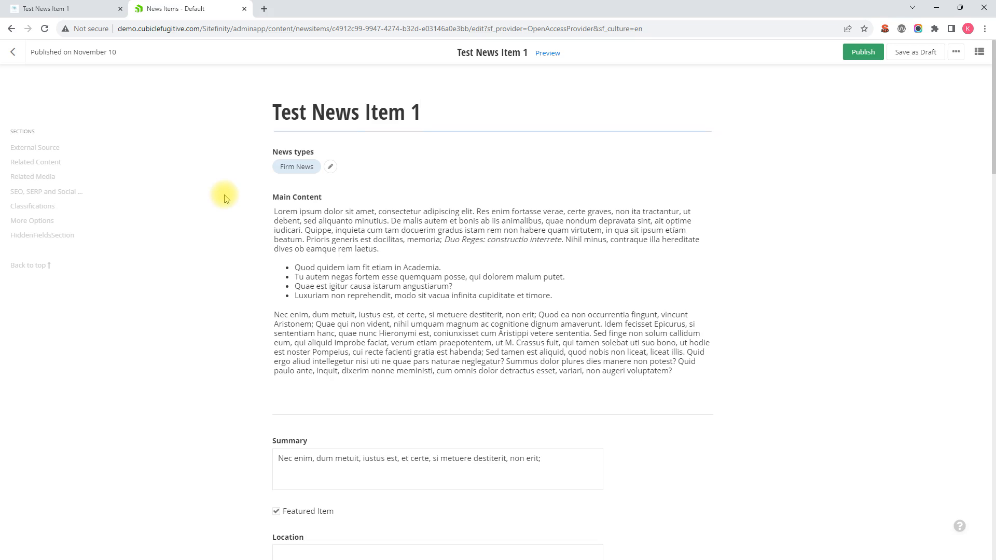
- Open the full team member list for the news item's Related Team Members field
{"action": "scroll", "coordinate": [224, 199], "scroll_direction": "down", "scroll_amount": 9}
{"action": "scroll", "coordinate": [225, 199], "scroll_direction": "down", "scroll_amount": 2}
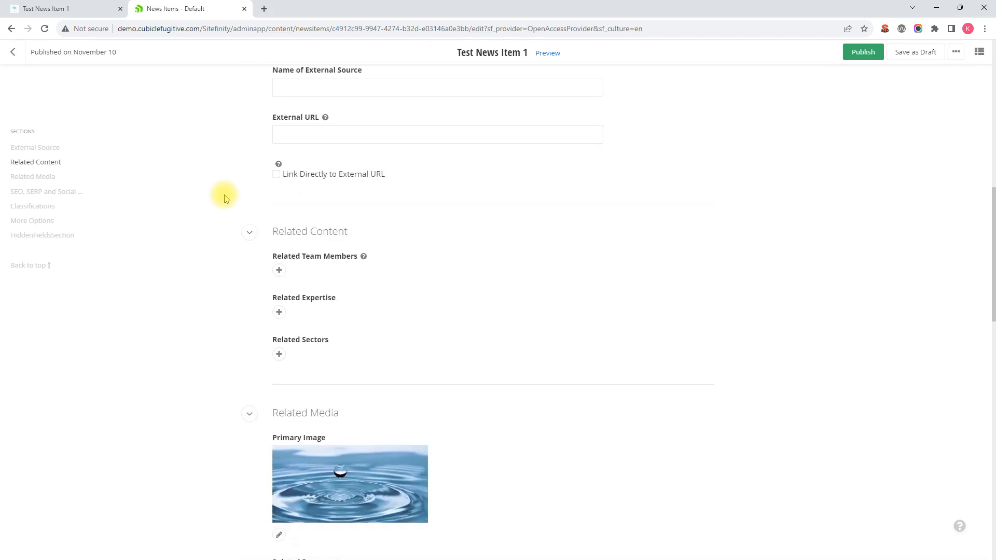
{"action": "scroll", "coordinate": [290, 218], "scroll_direction": "down", "scroll_amount": 1}
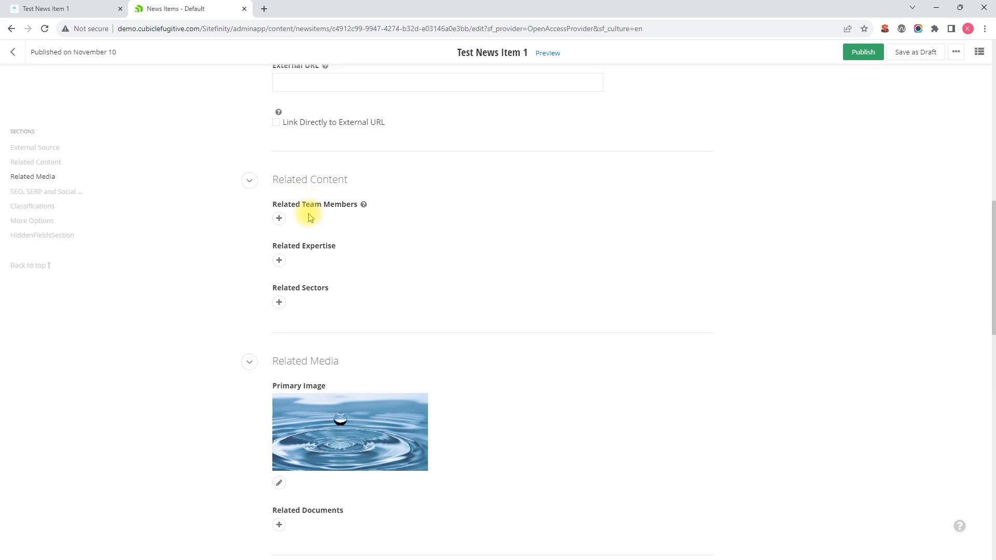
{"action": "left_click", "coordinate": [282, 219]}
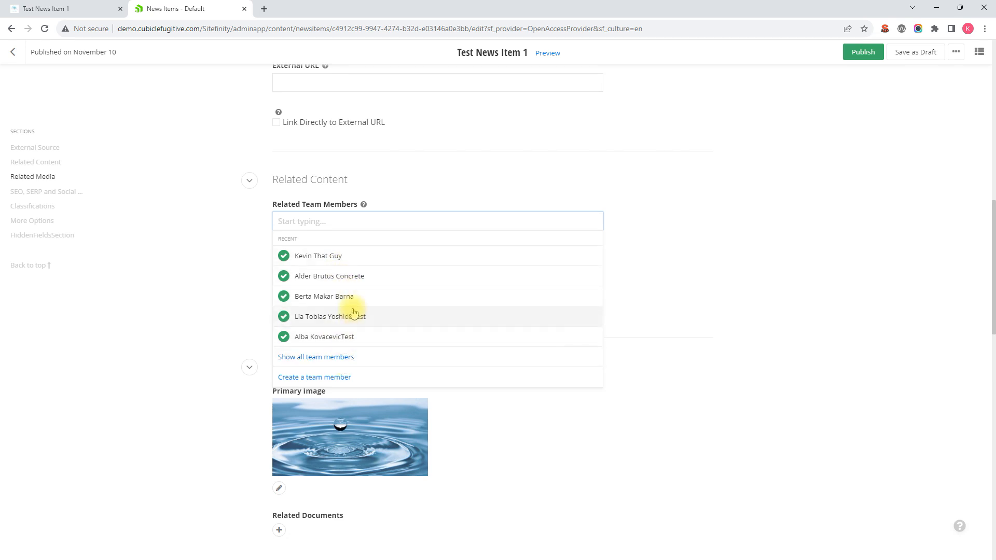
{"action": "left_click", "coordinate": [331, 363]}
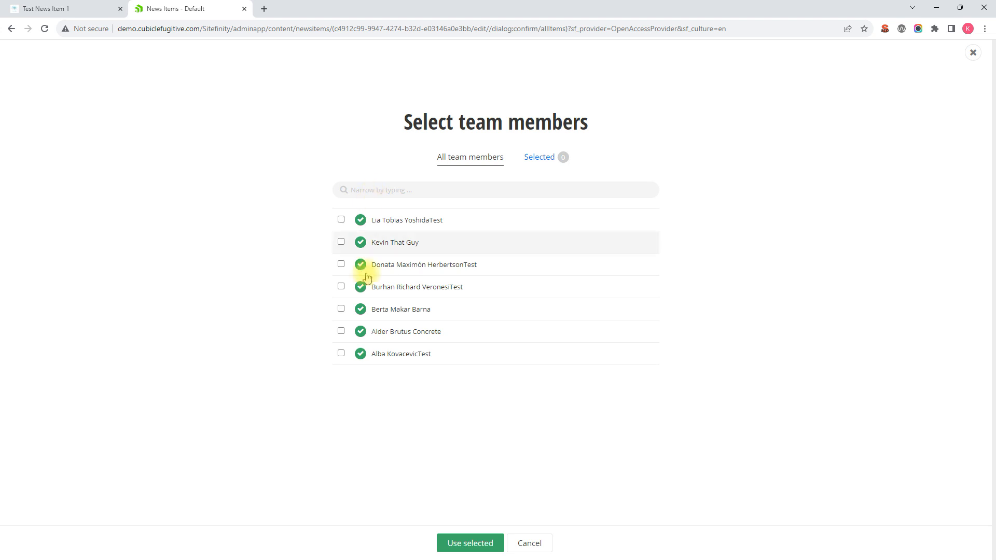
- Filter by name to select the last-listed team member, clear the filter, add the third and fourth listed members, and apply the selection
{"action": "left_click", "coordinate": [410, 190]}
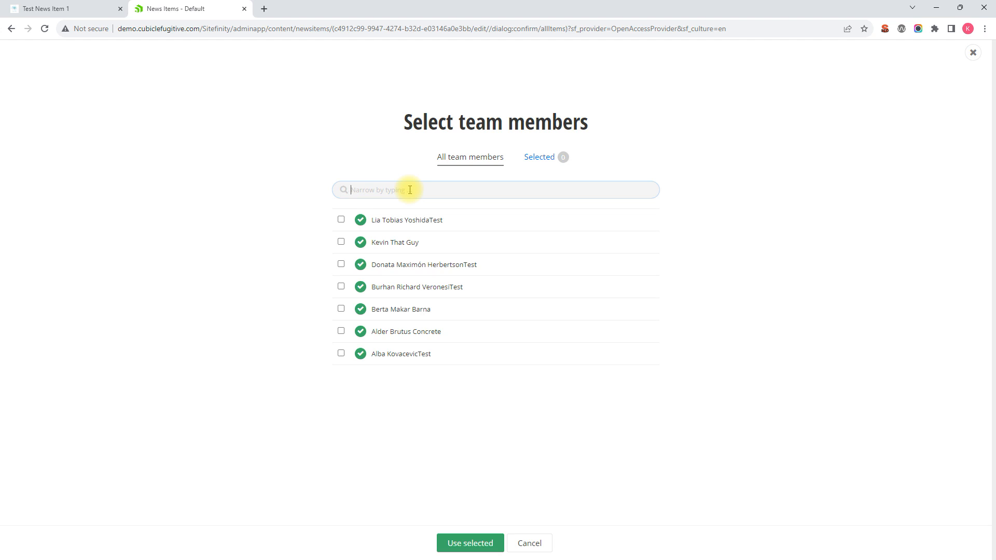
{"action": "type", "text": "Alb"}
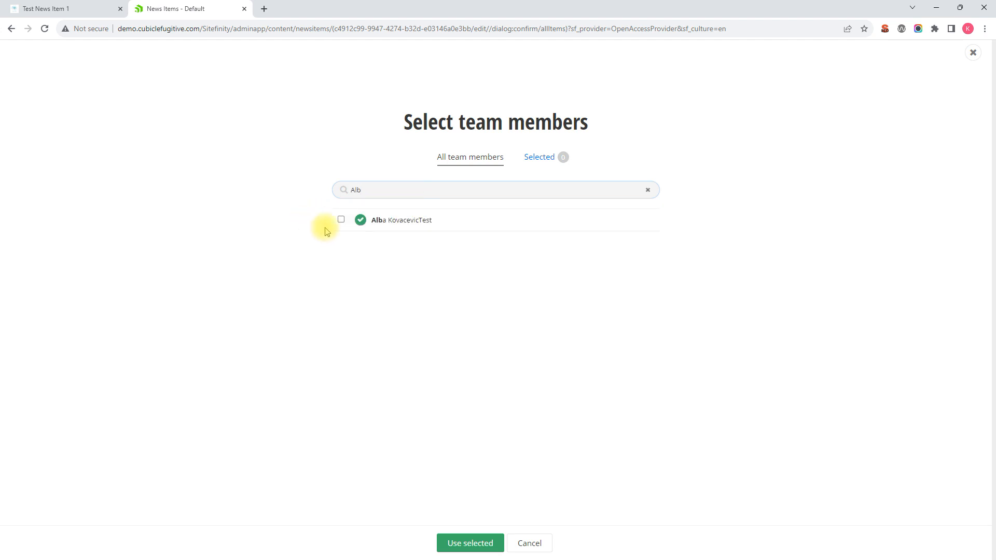
{"action": "left_click", "coordinate": [340, 220]}
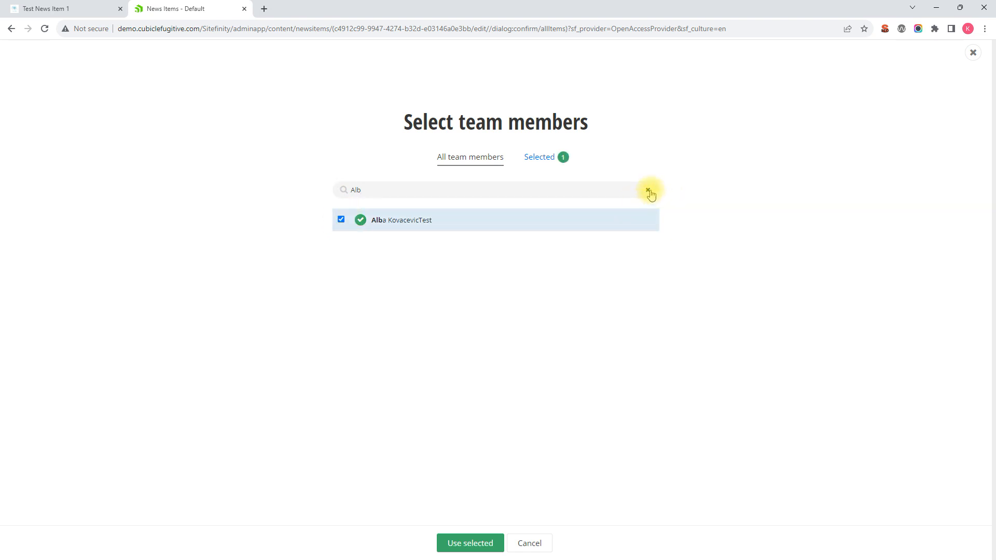
{"action": "left_click", "coordinate": [648, 190]}
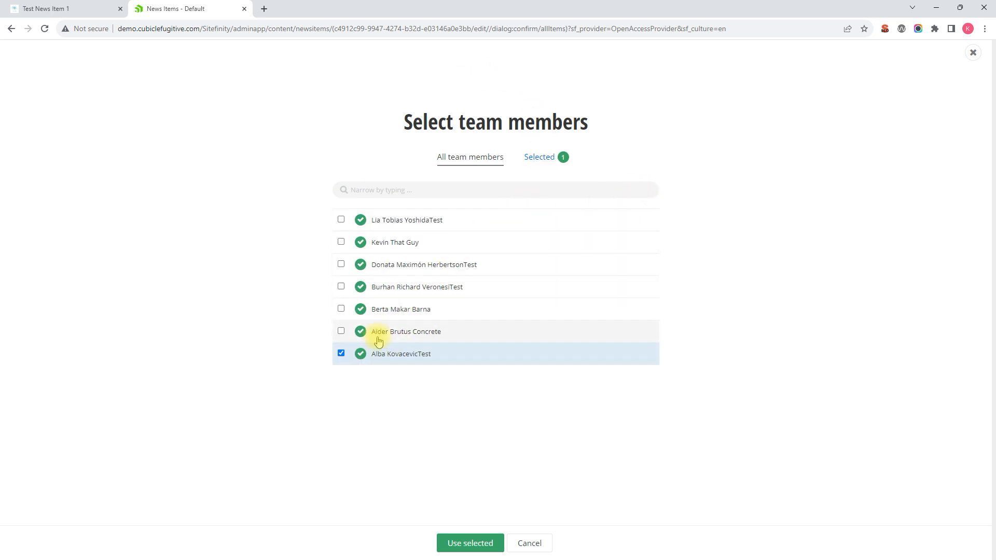
{"action": "left_click", "coordinate": [341, 266]}
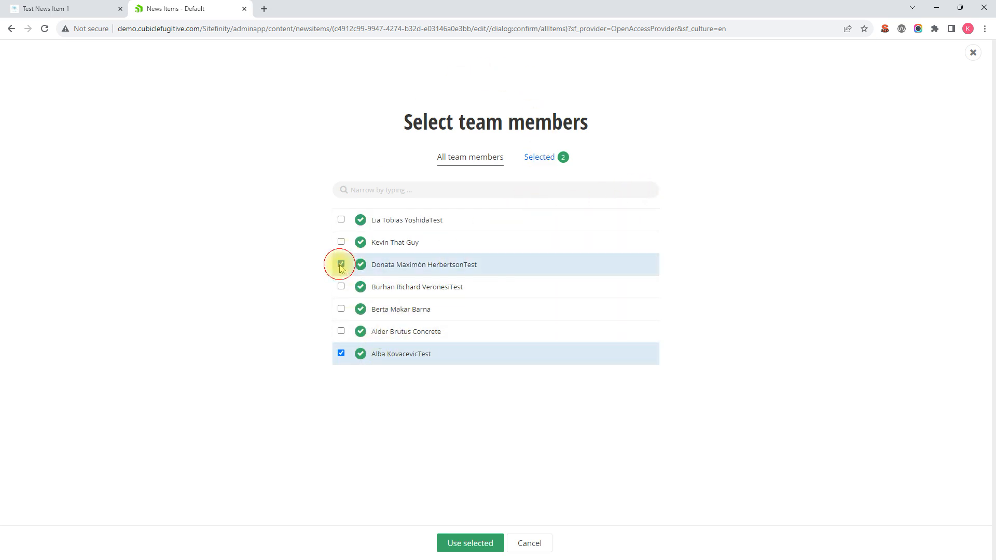
{"action": "left_click", "coordinate": [341, 287]}
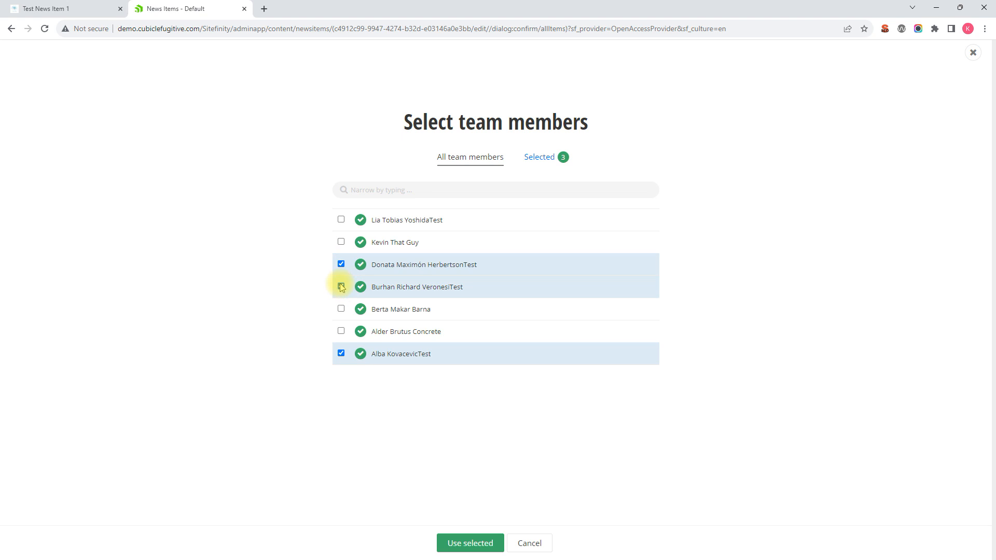
{"action": "left_click", "coordinate": [467, 544]}
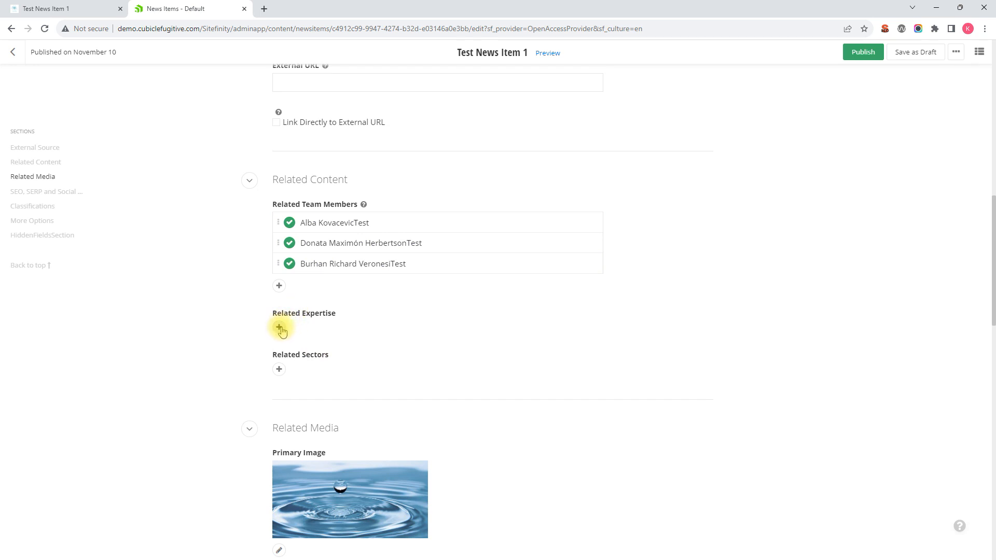
- Add Top Level Expertise 7 and Child Expertise 6 to the news item's Related Expertise
{"action": "left_click", "coordinate": [279, 328]}
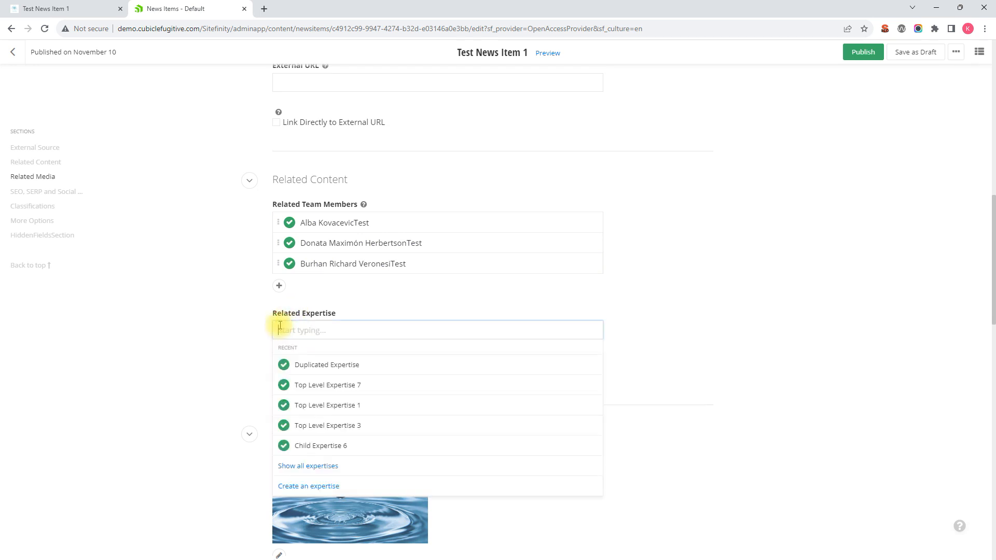
{"action": "left_click", "coordinate": [302, 387]}
{"action": "left_click", "coordinate": [279, 354]}
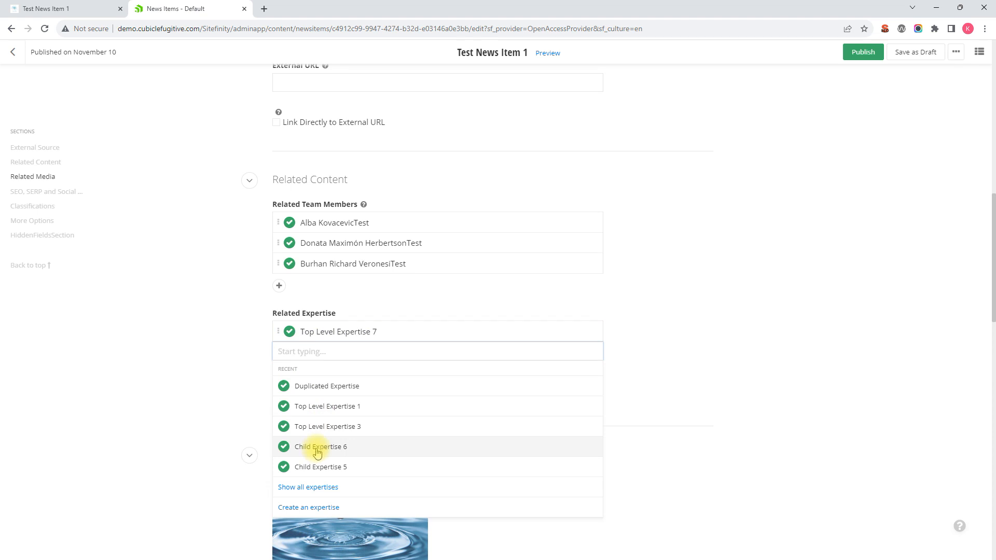
{"action": "left_click", "coordinate": [318, 448]}
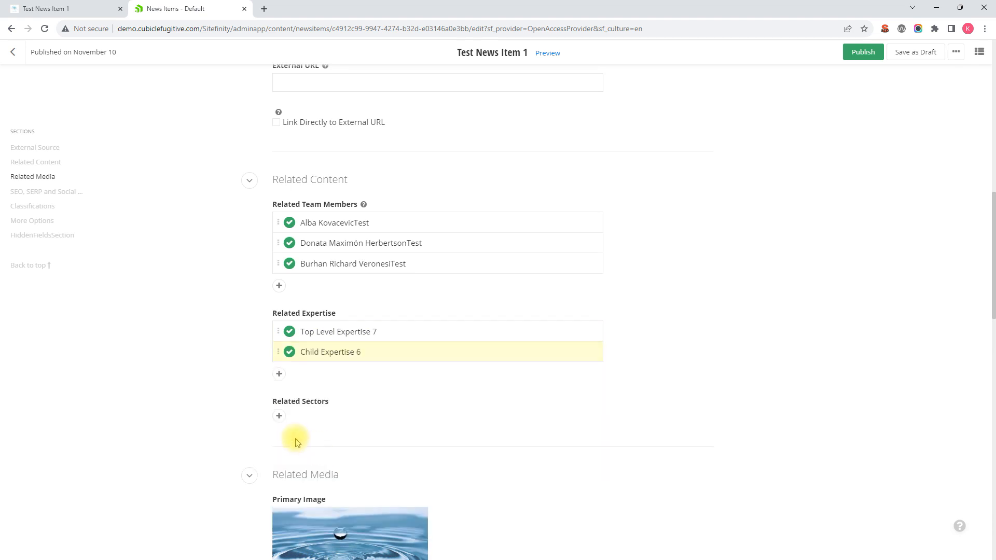
- Add Duplicated Sector, Test Sector 4 and Test Sector 2 to the news item's Related Sectors
{"action": "left_click", "coordinate": [279, 417]}
{"action": "left_click", "coordinate": [332, 453]}
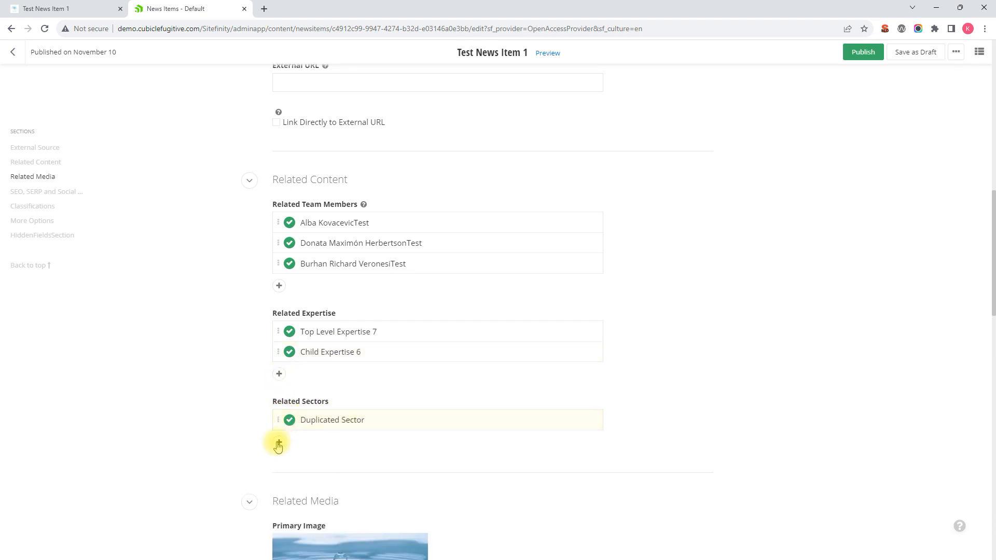
{"action": "left_click", "coordinate": [278, 445]}
{"action": "left_click", "coordinate": [301, 496]}
{"action": "left_click", "coordinate": [278, 466]}
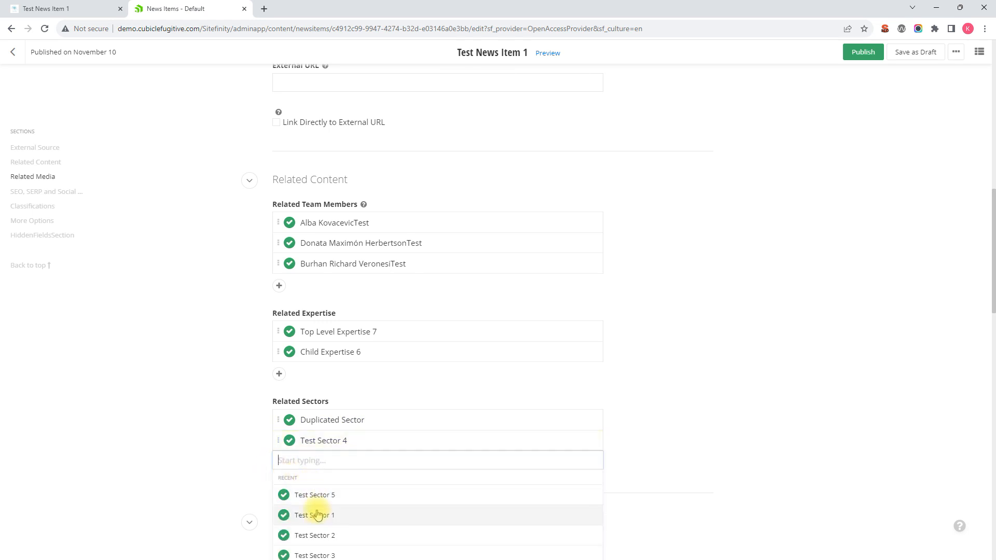
{"action": "left_click", "coordinate": [314, 533]}
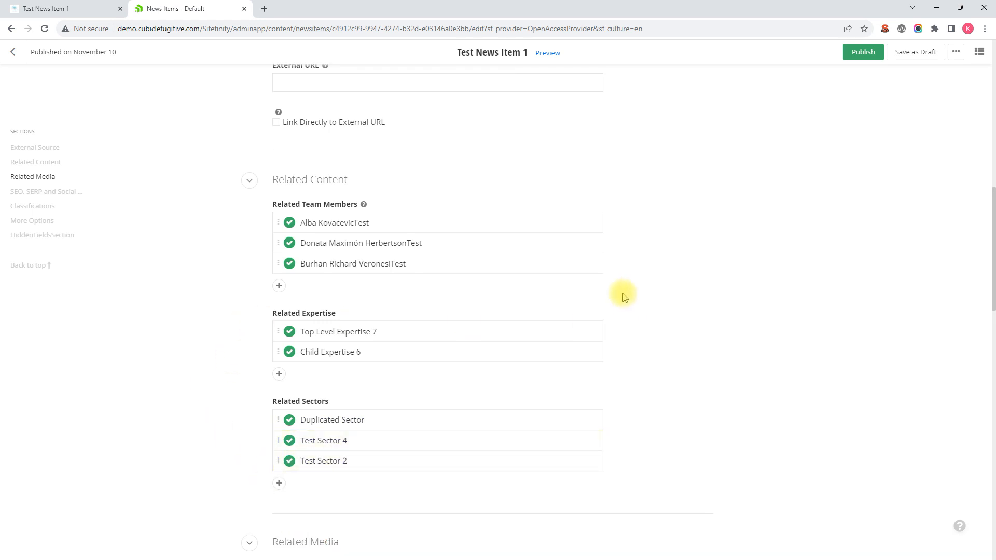
- Remove the second team member from the Related Team Members list
{"action": "scroll", "coordinate": [628, 243], "scroll_direction": "down", "scroll_amount": 2}
{"action": "scroll", "coordinate": [611, 148], "scroll_direction": "up", "scroll_amount": 1}
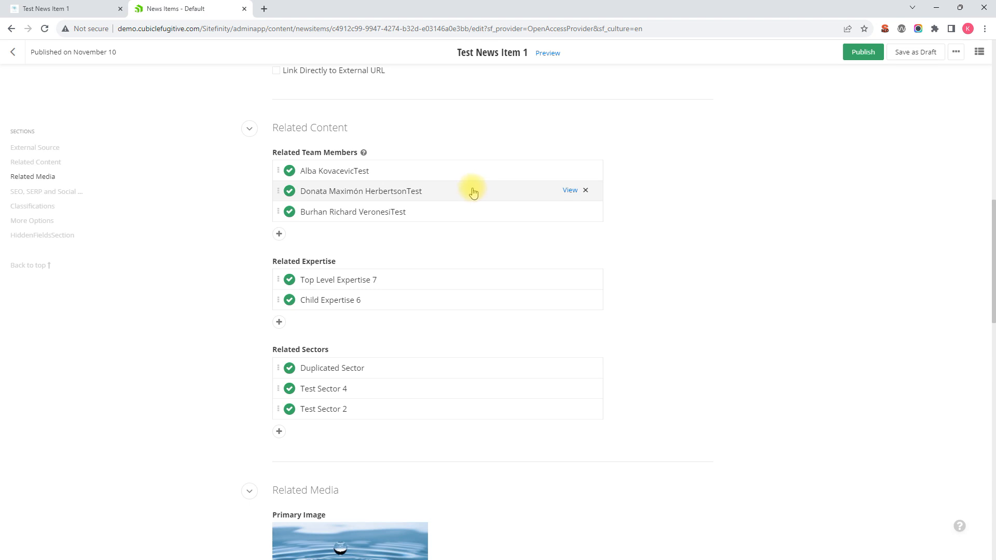
{"action": "left_click", "coordinate": [586, 191]}
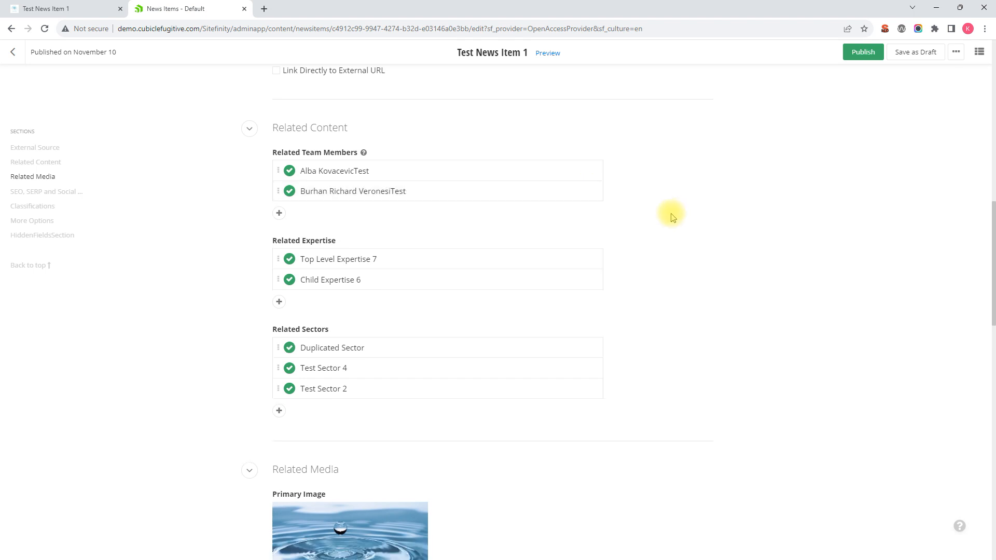
- Reorder the Related Sectors so that Test Sector 2 comes first, above Duplicated Sector
{"action": "scroll", "coordinate": [629, 217], "scroll_direction": "up", "scroll_amount": 2}
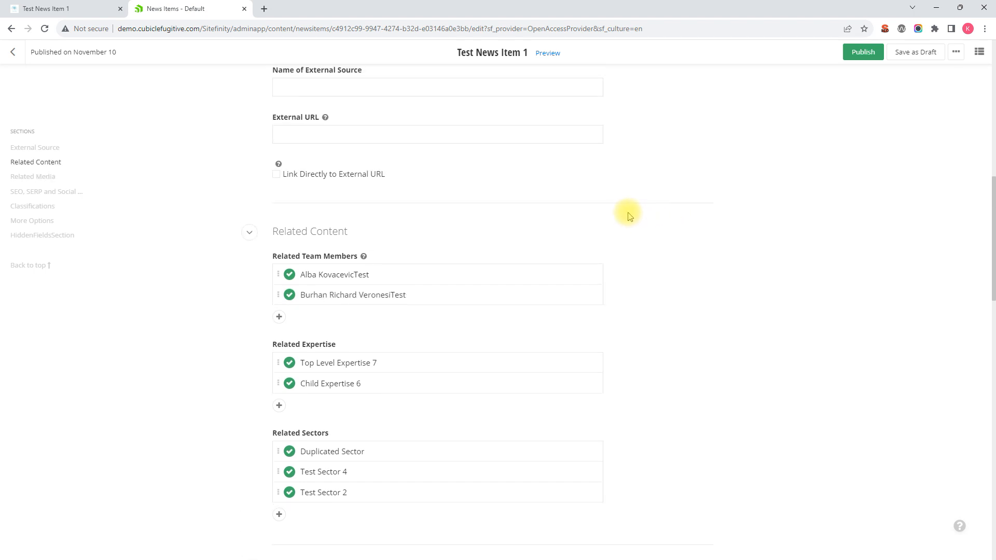
{"action": "scroll", "coordinate": [378, 200], "scroll_direction": "down", "scroll_amount": 1}
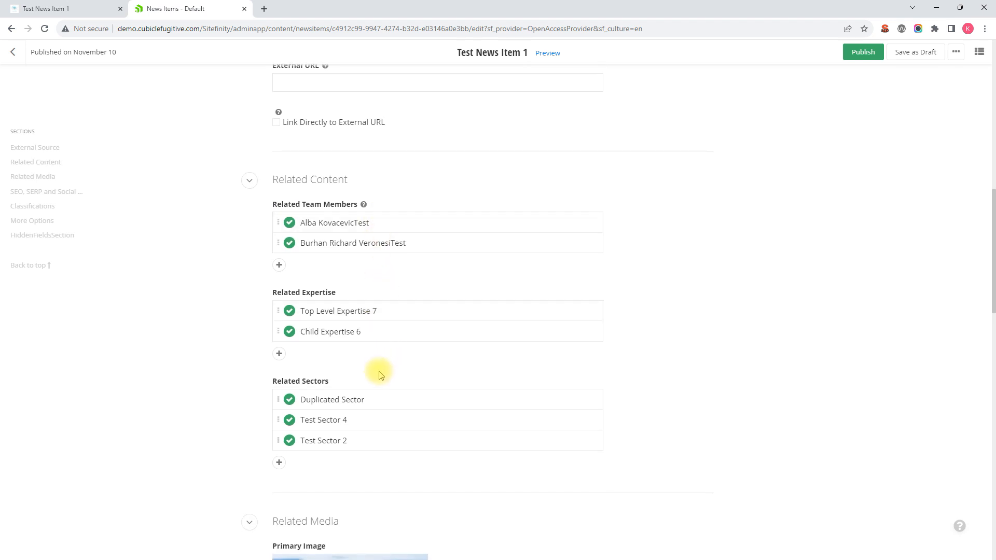
{"action": "scroll", "coordinate": [373, 446], "scroll_direction": "down", "scroll_amount": 2}
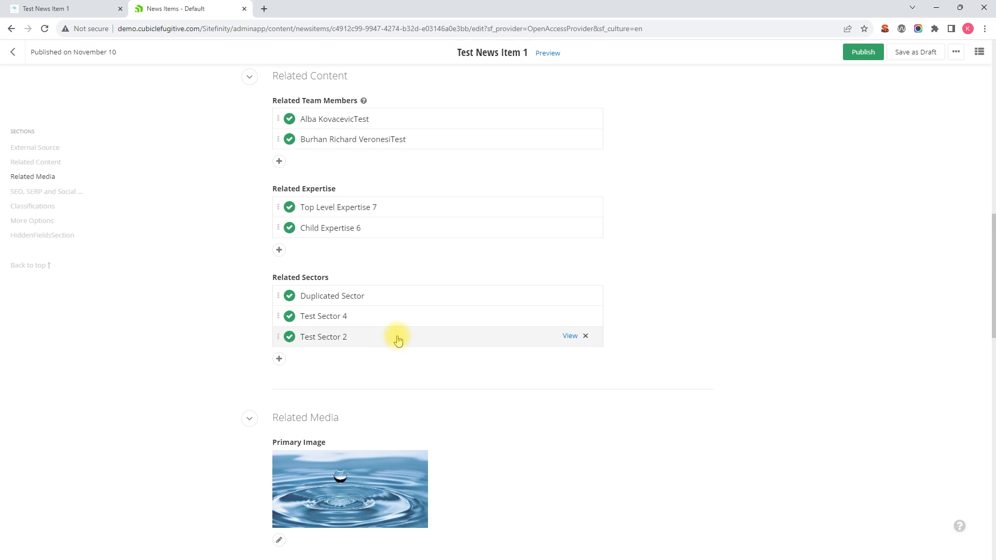
{"action": "left_click_drag", "start_coordinate": [397, 326], "coordinate": [405, 288]}
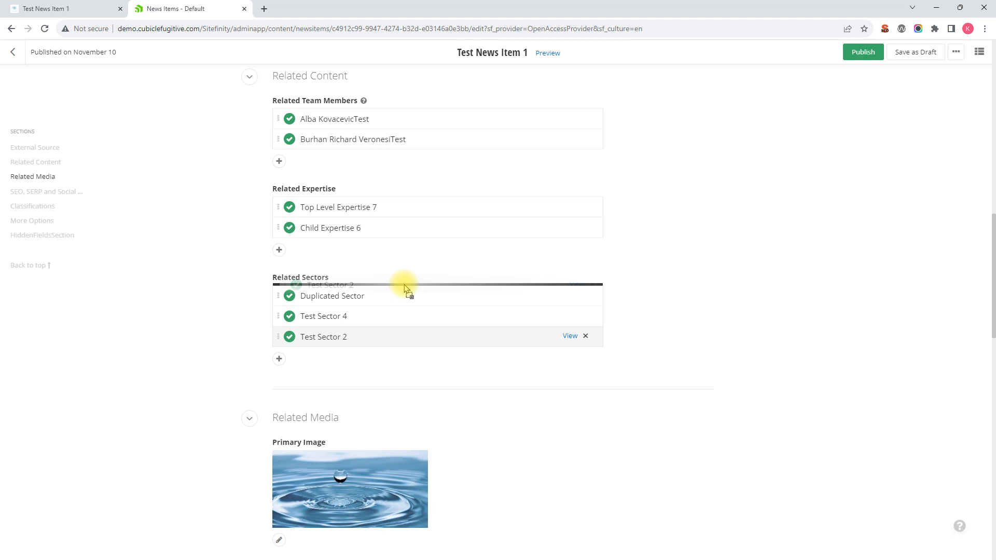
{"action": "left_click_drag", "start_coordinate": [405, 288], "coordinate": [406, 288]}
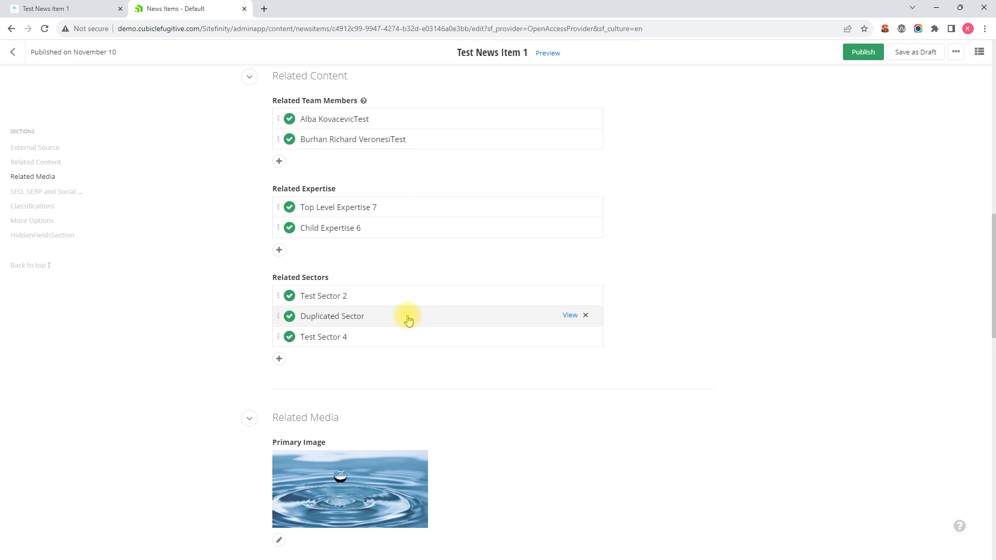
- Move Duplicated Sector below Test Sector 4 in the Related Sectors and publish the news item
{"action": "left_click_drag", "start_coordinate": [409, 323], "coordinate": [407, 350]}
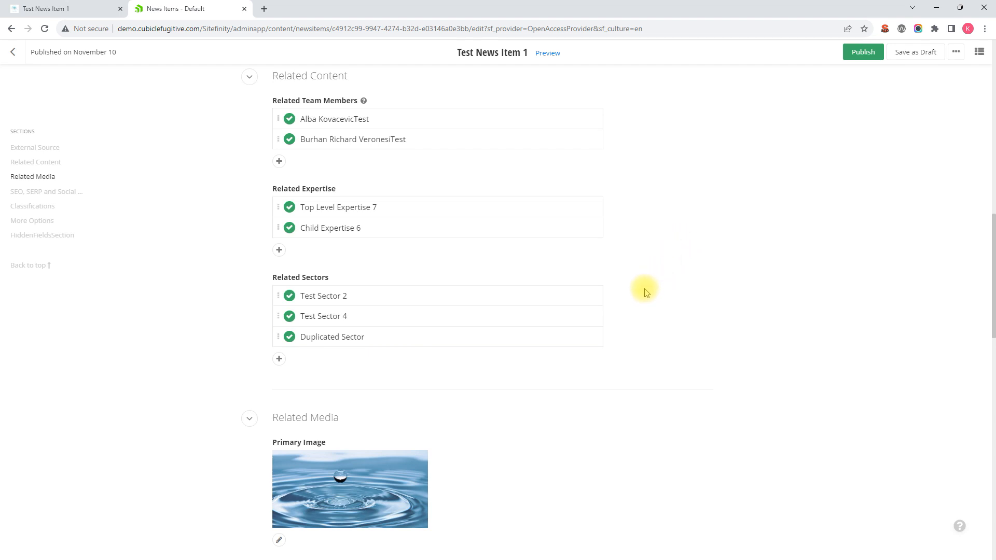
{"action": "scroll", "coordinate": [631, 293], "scroll_direction": "up", "scroll_amount": 2}
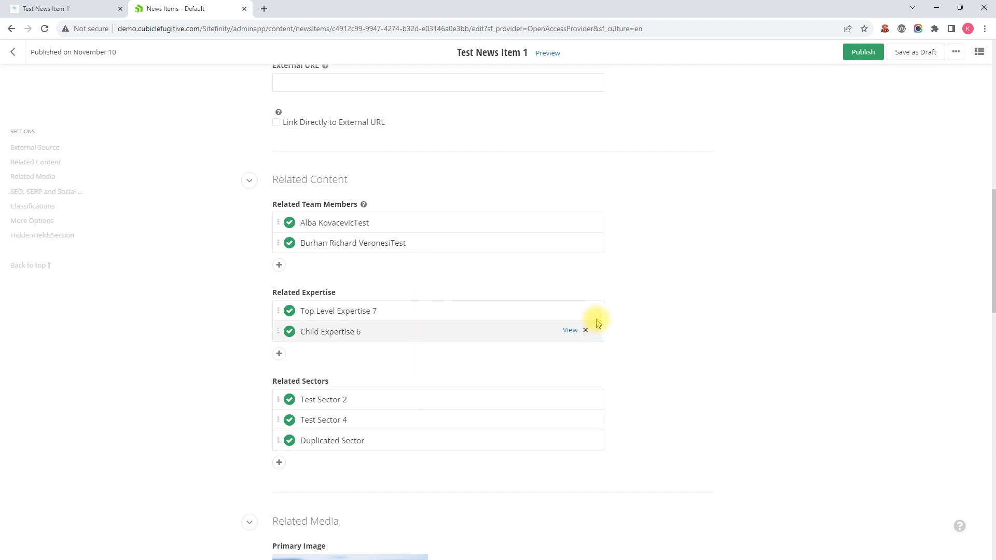
{"action": "left_click", "coordinate": [861, 55]}
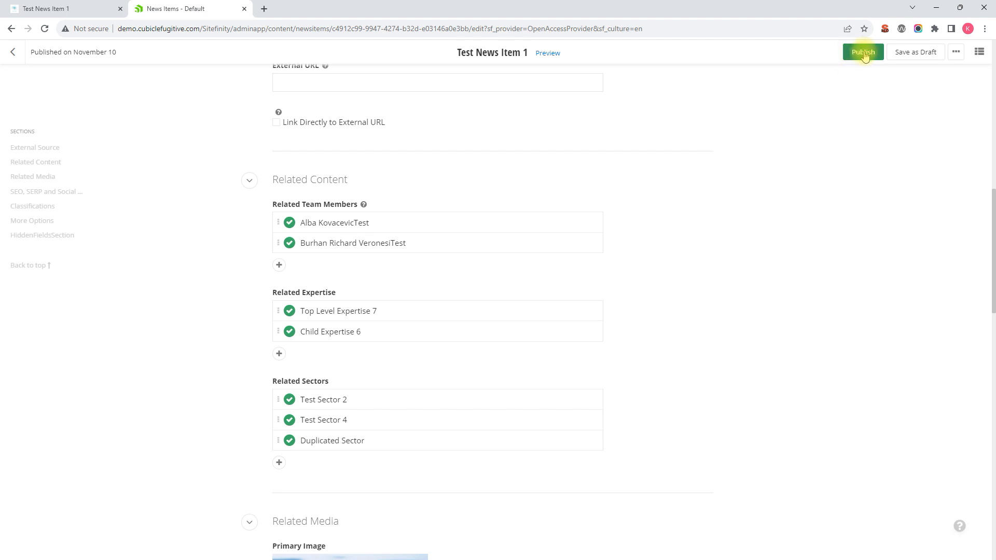
{"action": "left_click", "coordinate": [863, 52]}
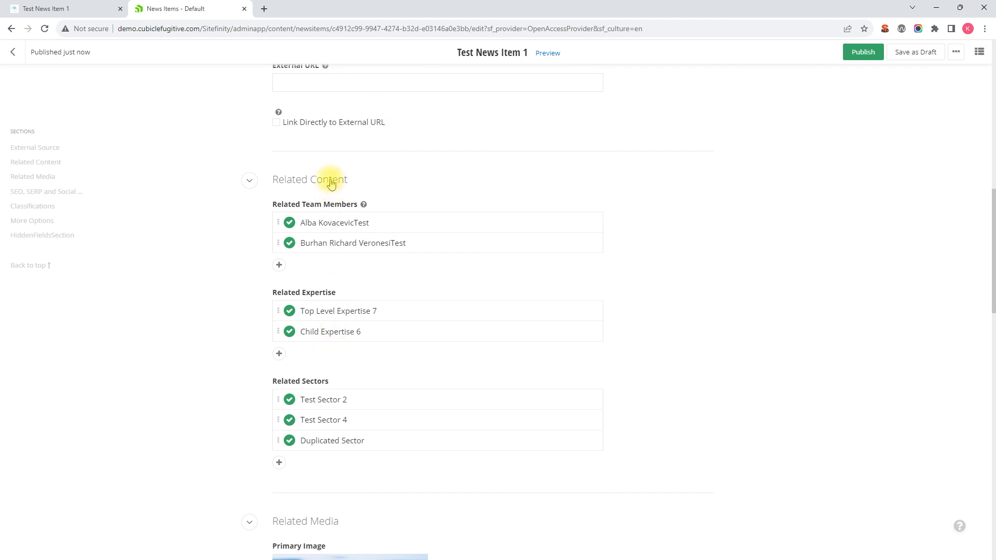
- Switch to the live Test News Item 1 page and reload it to check the header and the section links
{"action": "left_click", "coordinate": [58, 8]}
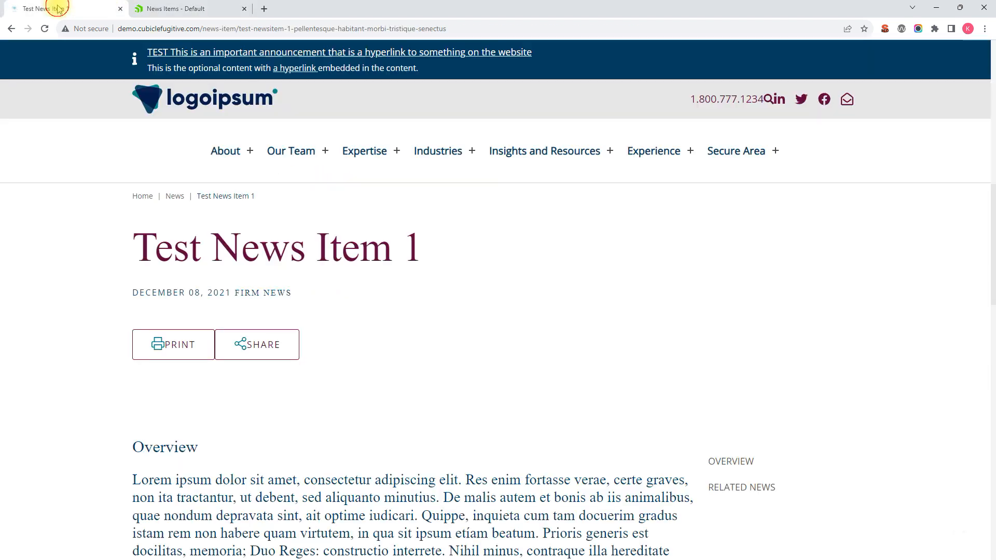
{"action": "scroll", "coordinate": [452, 357], "scroll_direction": "down", "scroll_amount": 3}
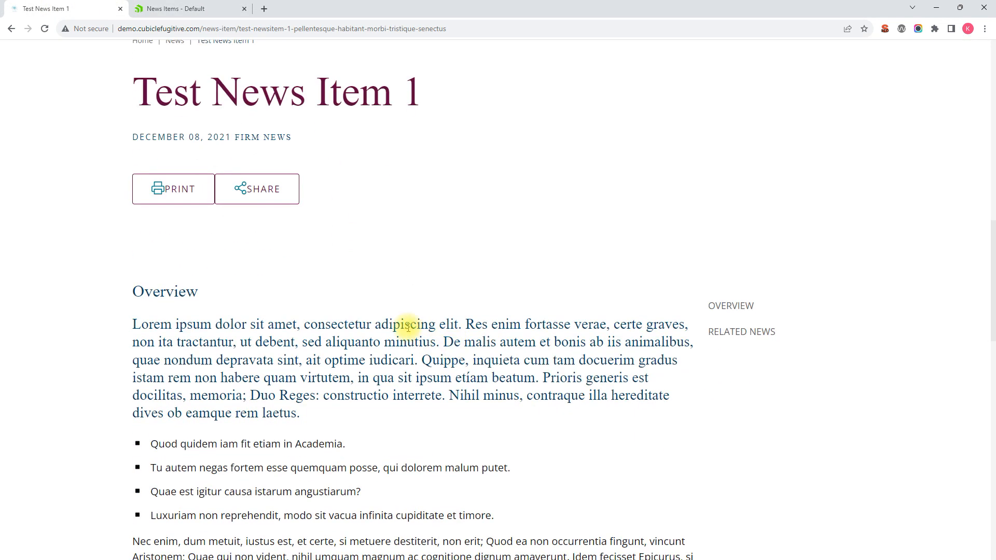
{"action": "scroll", "coordinate": [407, 327], "scroll_direction": "down", "scroll_amount": 3}
{"action": "scroll", "coordinate": [403, 318], "scroll_direction": "up", "scroll_amount": 3}
{"action": "scroll", "coordinate": [419, 320], "scroll_direction": "up", "scroll_amount": 4}
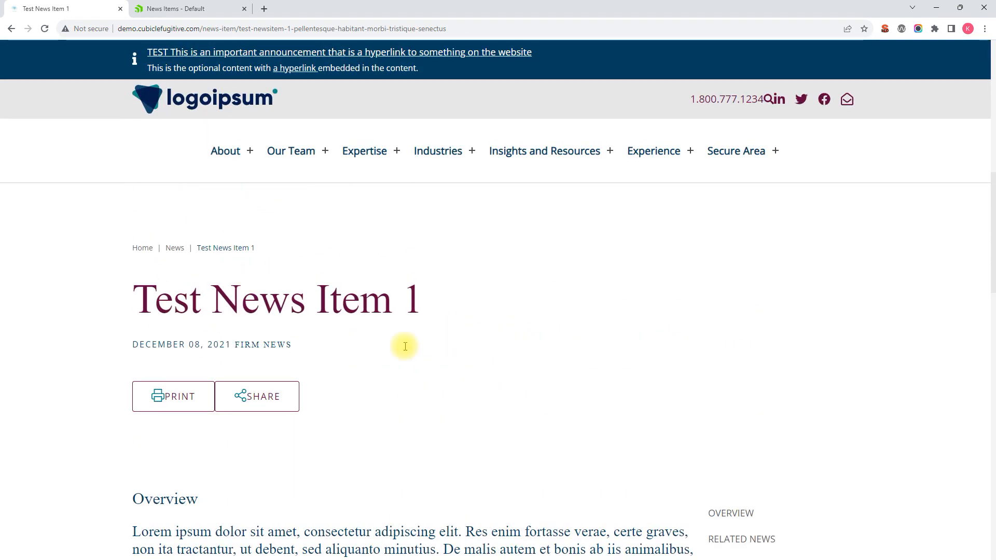
{"action": "scroll", "coordinate": [402, 344], "scroll_direction": "down", "scroll_amount": 4}
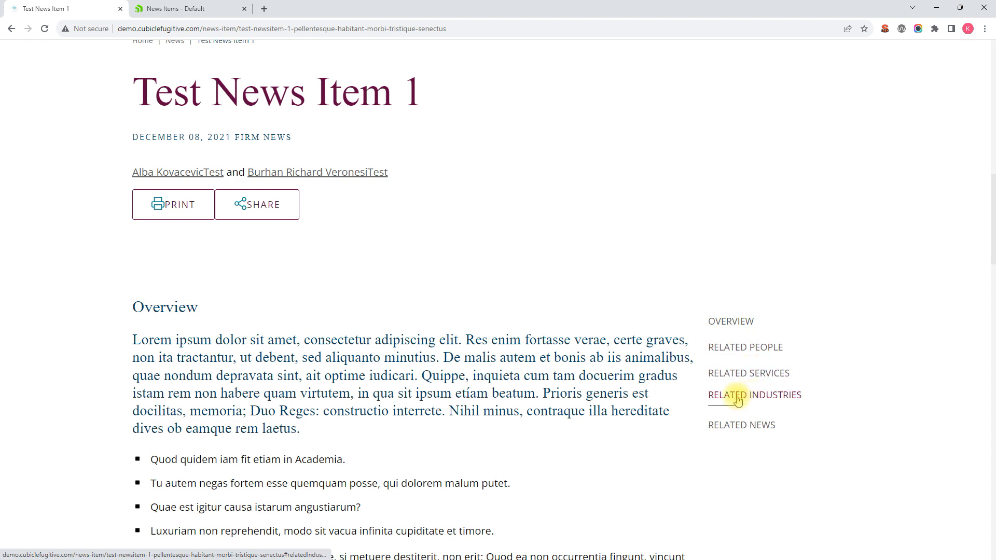
- Examine the Related people, Related services and Related industries sections of the live news item
{"action": "scroll", "coordinate": [299, 355], "scroll_direction": "down", "scroll_amount": 1}
{"action": "scroll", "coordinate": [300, 351], "scroll_direction": "down", "scroll_amount": 6}
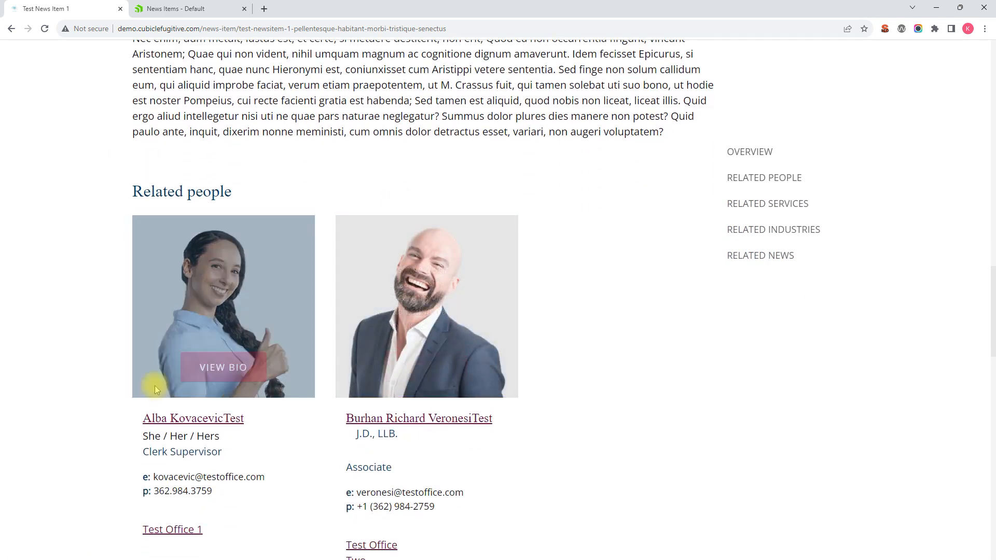
{"action": "scroll", "coordinate": [476, 378], "scroll_direction": "down", "scroll_amount": 5}
{"action": "scroll", "coordinate": [195, 296], "scroll_direction": "down", "scroll_amount": 2}
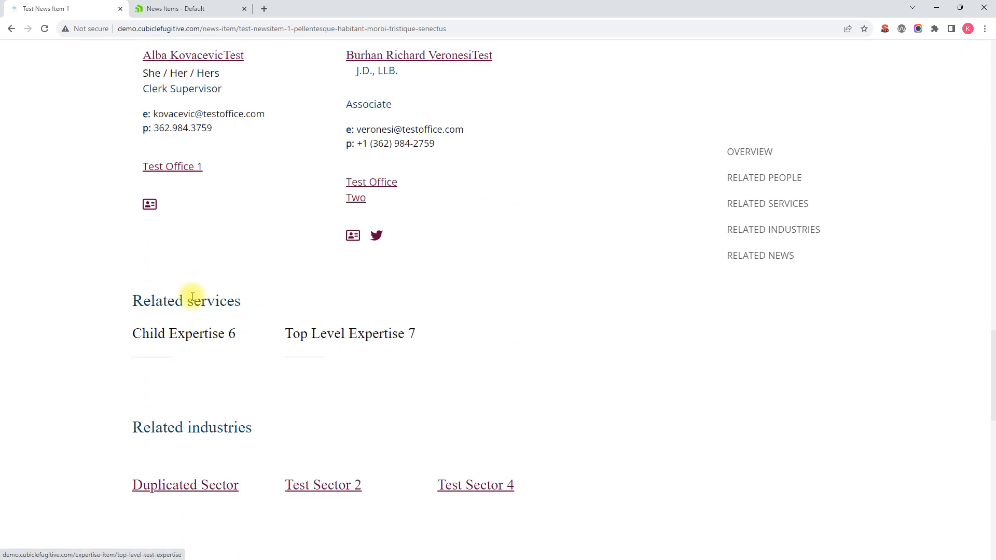
{"action": "scroll", "coordinate": [271, 391], "scroll_direction": "down", "scroll_amount": 2}
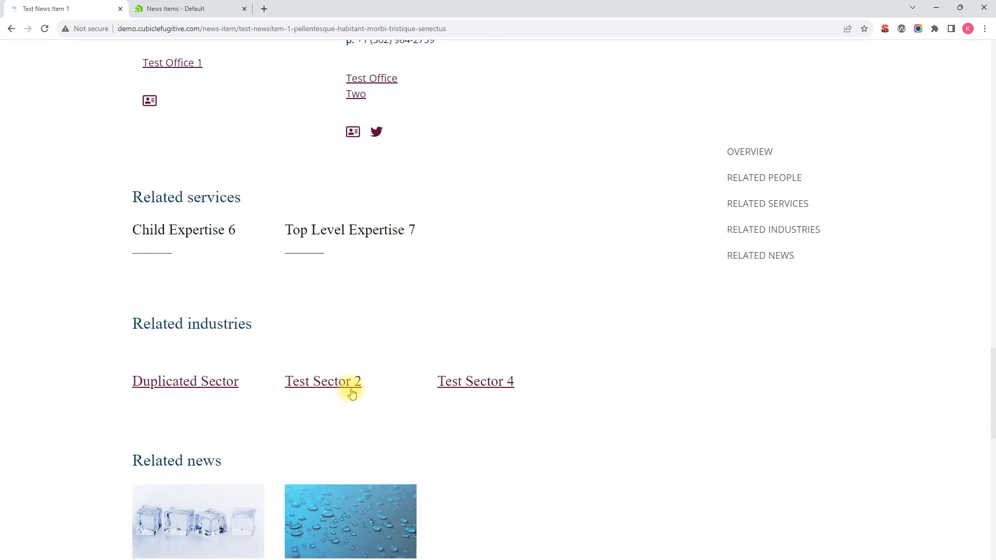
{"action": "scroll", "coordinate": [336, 393], "scroll_direction": "up", "scroll_amount": 7}
{"action": "scroll", "coordinate": [335, 392], "scroll_direction": "up", "scroll_amount": 4}
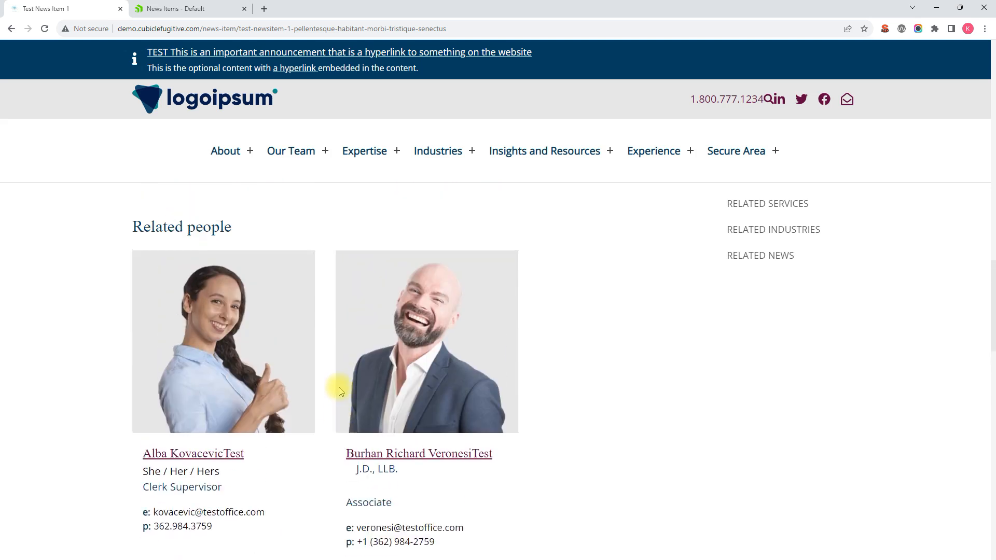
- Open the first related person's bio from Related people and check its Related news section
{"action": "scroll", "coordinate": [228, 400], "scroll_direction": "down", "scroll_amount": 2}
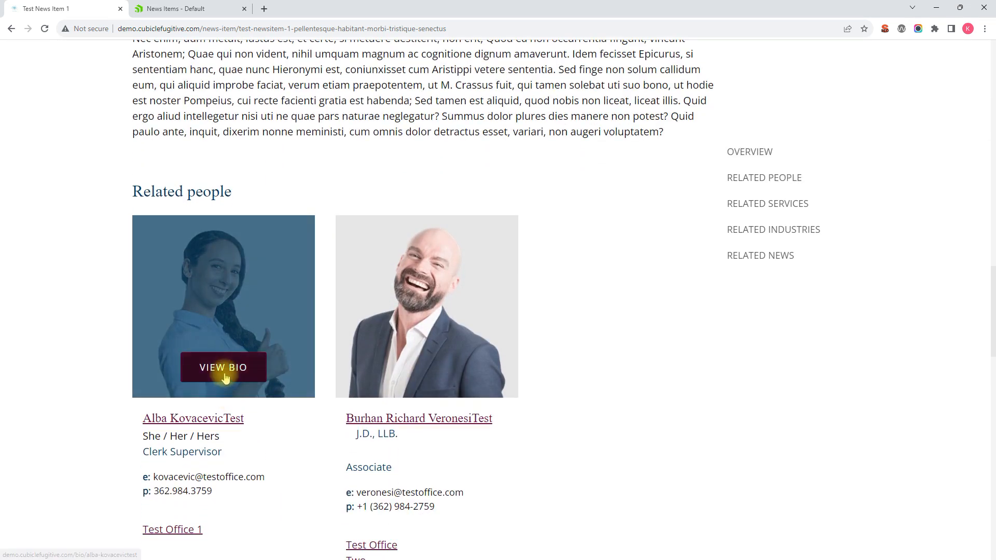
{"action": "mouse_move", "coordinate": [208, 373]}
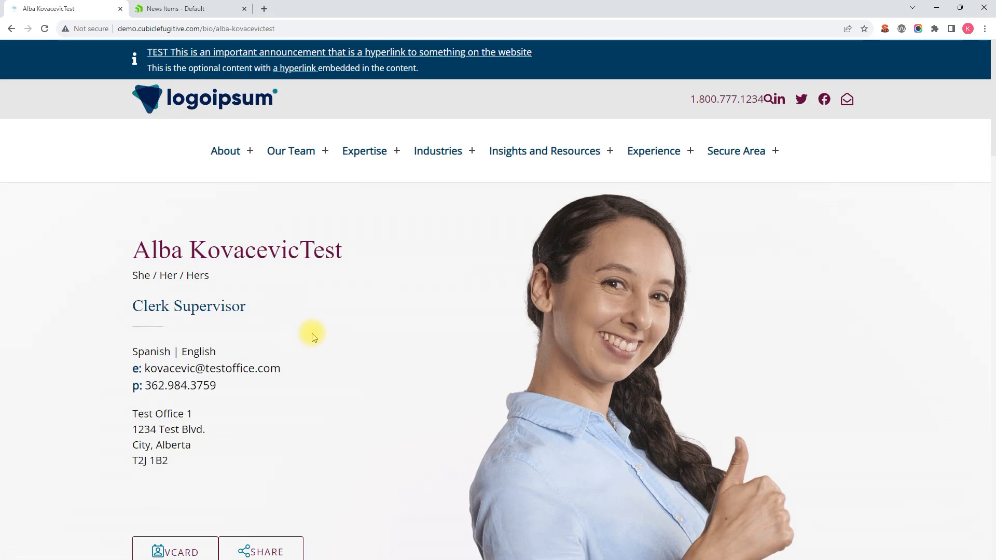
{"action": "scroll", "coordinate": [349, 322], "scroll_direction": "down", "scroll_amount": 8}
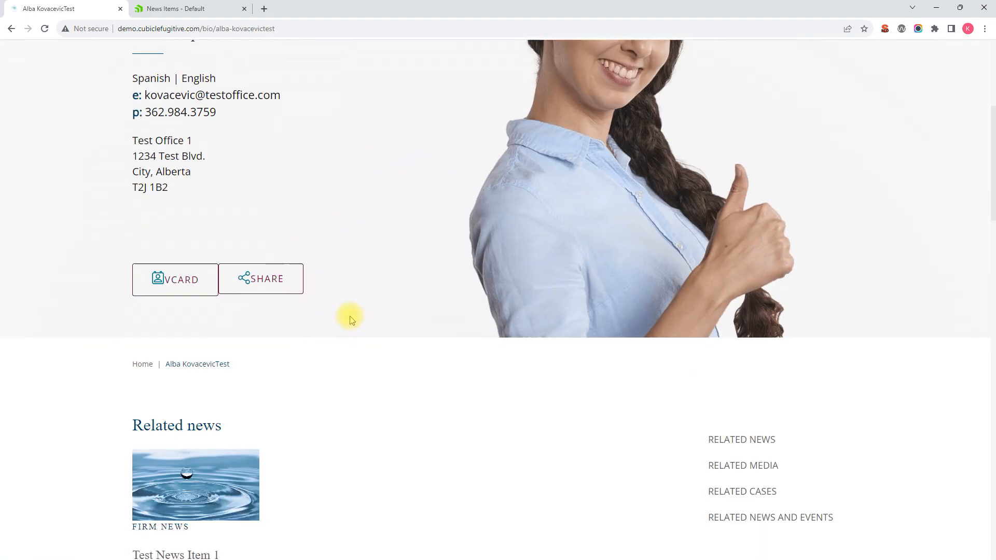
{"action": "scroll", "coordinate": [370, 317], "scroll_direction": "down", "scroll_amount": 2}
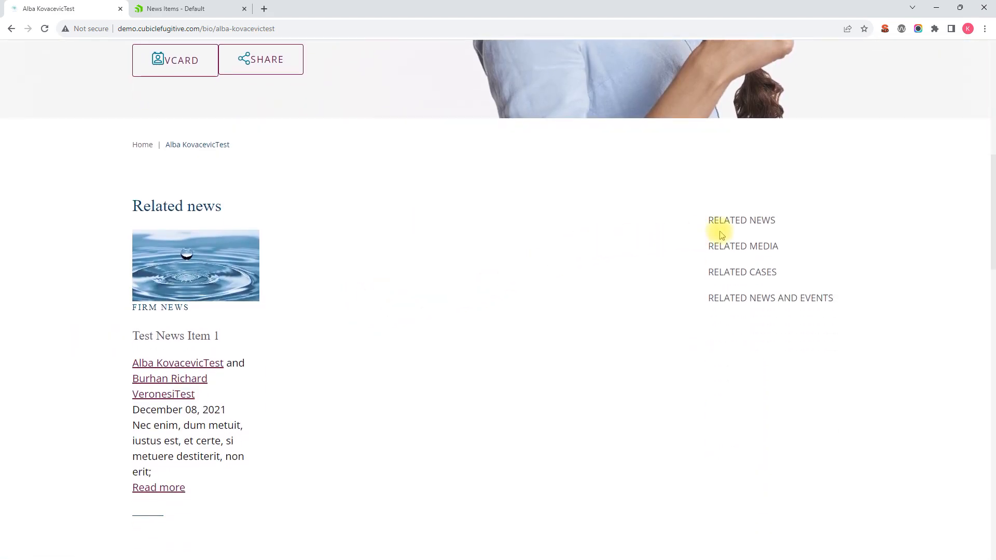
{"action": "left_click", "coordinate": [738, 224]}
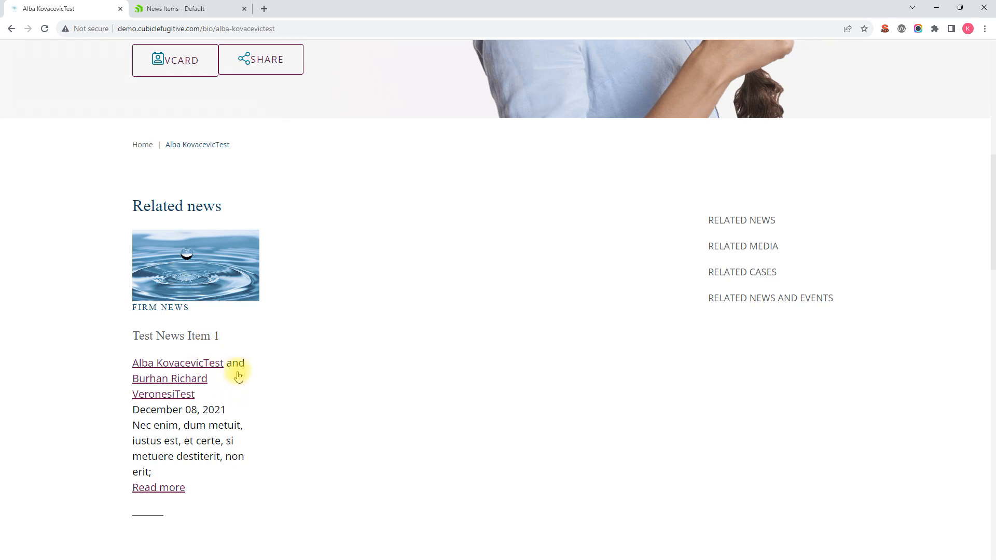
- Return to the full Test News Item 1 from the bio's related news and open Child Expertise 6 from its Related services
{"action": "left_click", "coordinate": [165, 487]}
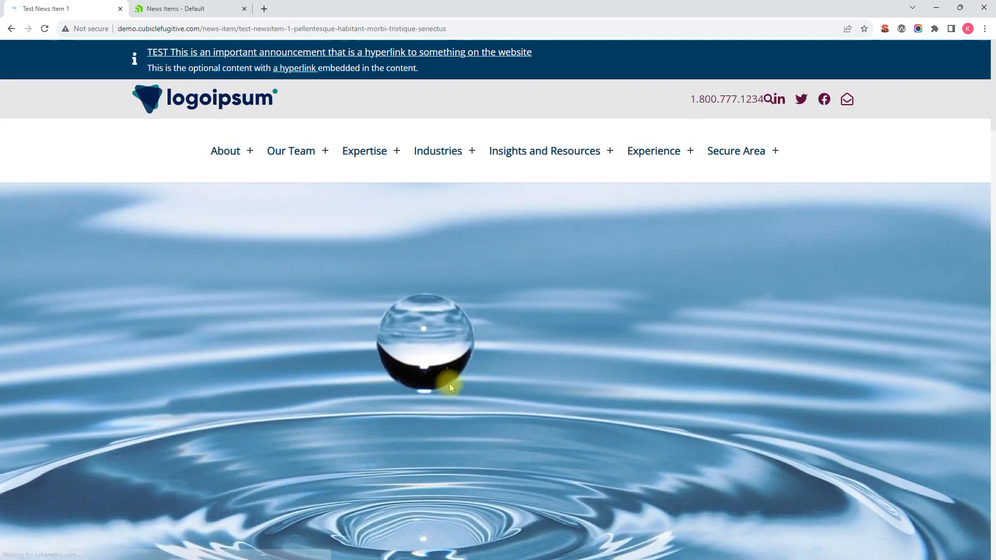
{"action": "scroll", "coordinate": [451, 383], "scroll_direction": "down", "scroll_amount": 10}
{"action": "scroll", "coordinate": [453, 383], "scroll_direction": "down", "scroll_amount": 10}
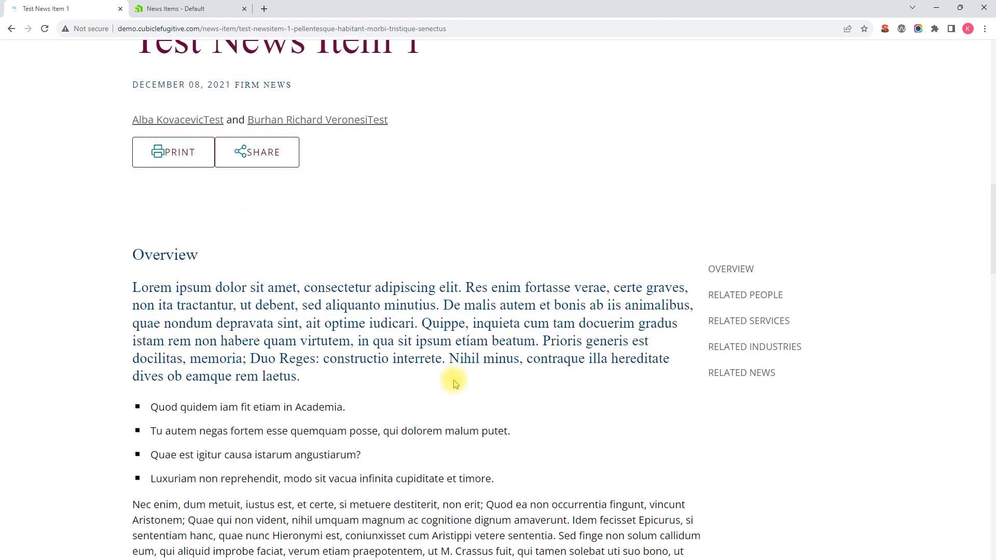
{"action": "scroll", "coordinate": [313, 362], "scroll_direction": "down", "scroll_amount": 9}
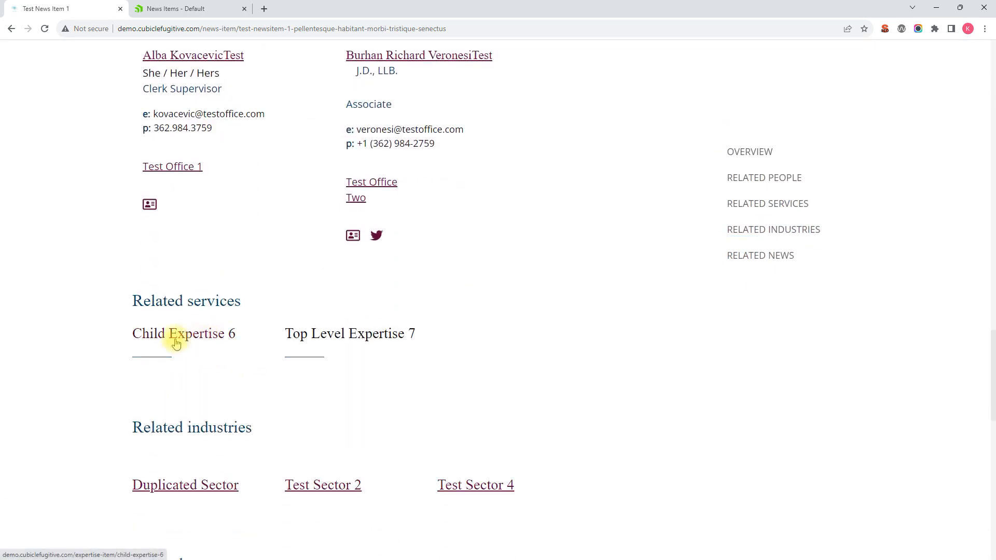
{"action": "left_click", "coordinate": [203, 335]}
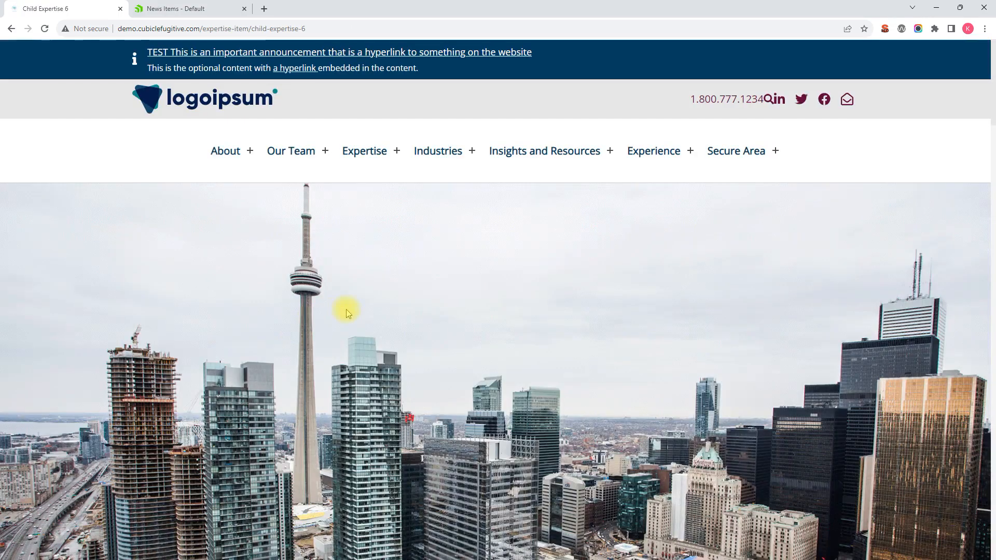
- Check the Related news section of the Child Expertise 6 page for Test News Item 1
{"action": "scroll", "coordinate": [347, 310], "scroll_direction": "down", "scroll_amount": 10}
{"action": "scroll", "coordinate": [346, 319], "scroll_direction": "down", "scroll_amount": 10}
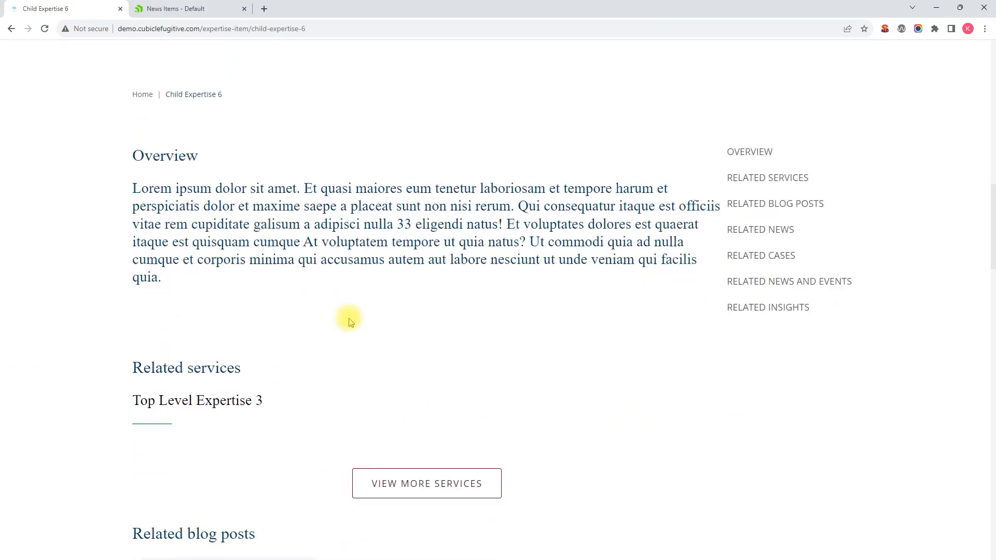
{"action": "scroll", "coordinate": [254, 316], "scroll_direction": "down", "scroll_amount": 7}
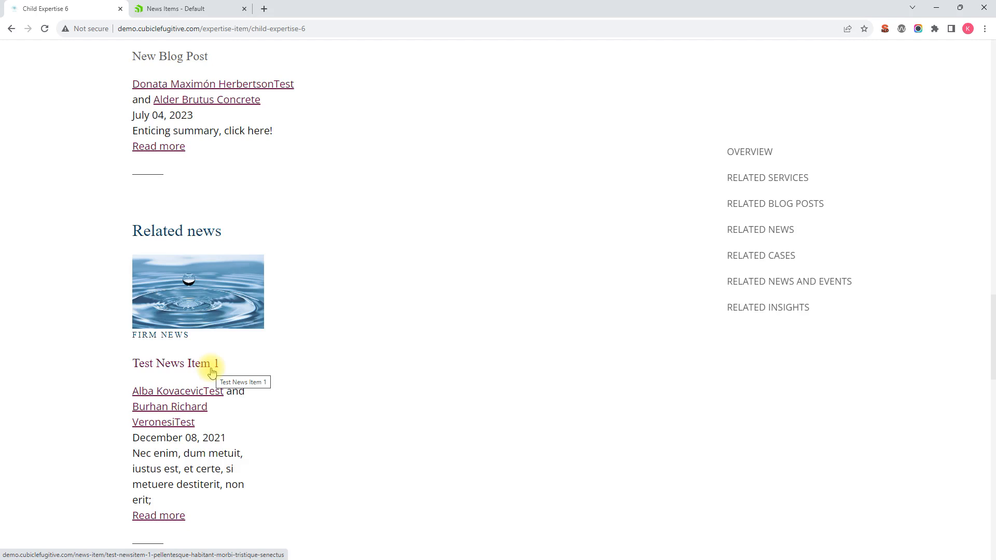
{"action": "scroll", "coordinate": [252, 353], "scroll_direction": "up", "scroll_amount": 2}
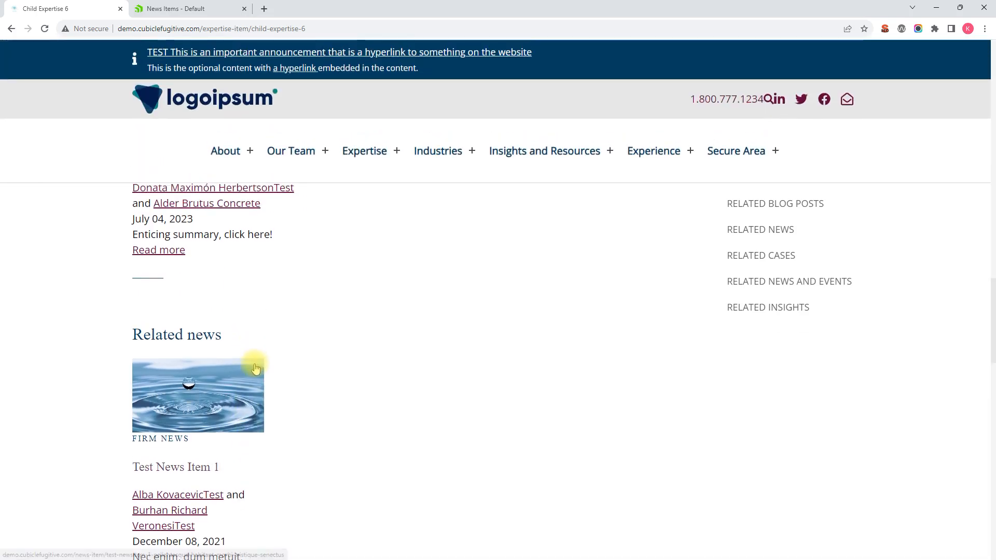